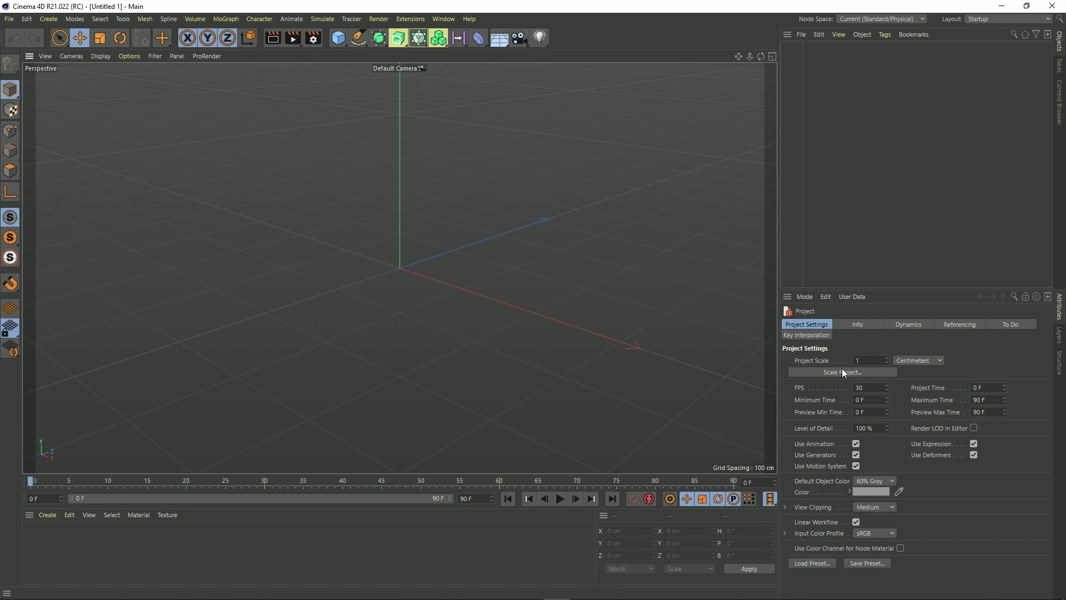
Change the project frame rate from 30 to 24 FPS
left_click(869, 388)
left_click_drag(869, 388, 832, 388)
type("24")
key("Return")
Choose Gray-Blue as the default object colour, check it on a test cube, then delete the cube
left_click(874, 480)
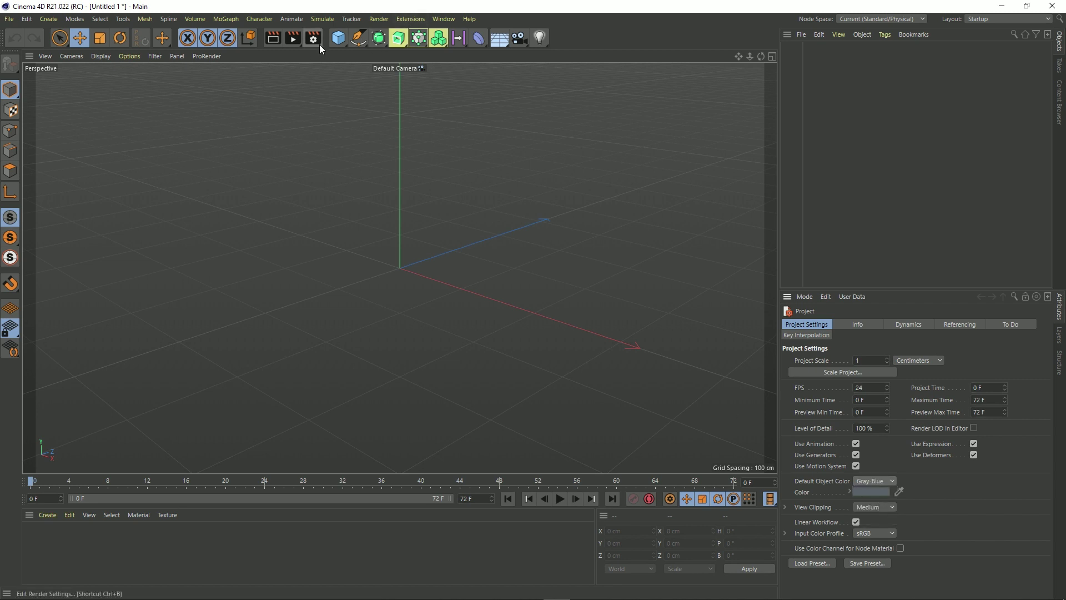
left_click(338, 42)
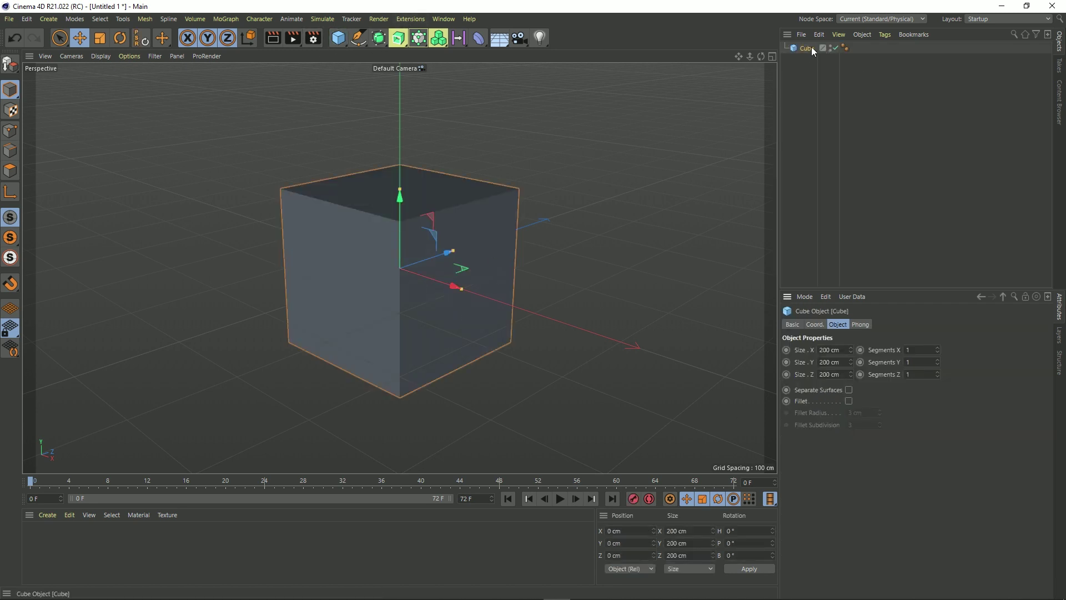
key("Delete")
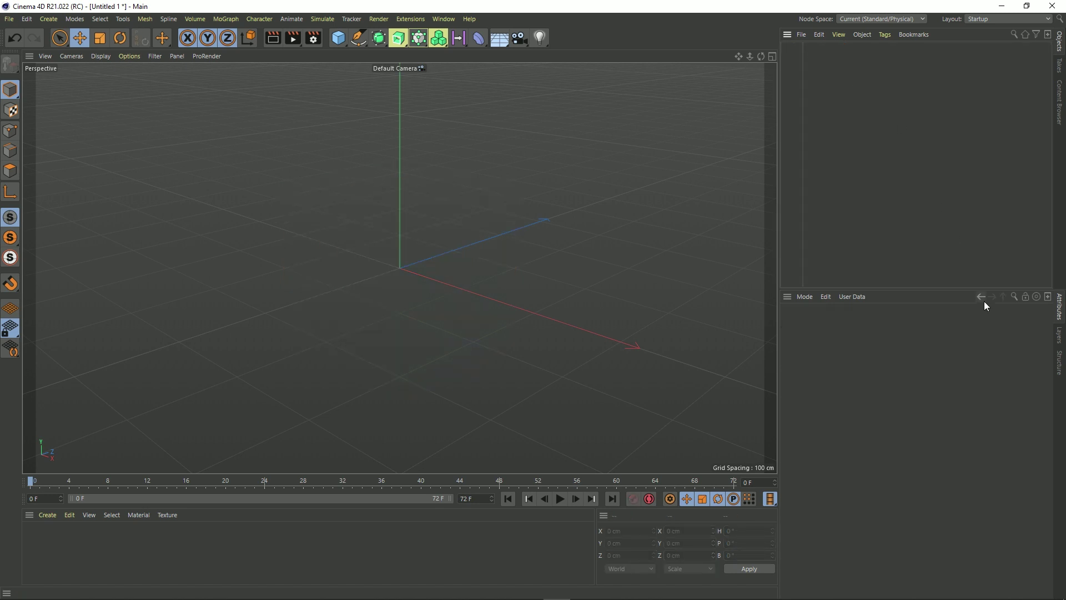
left_click(980, 299)
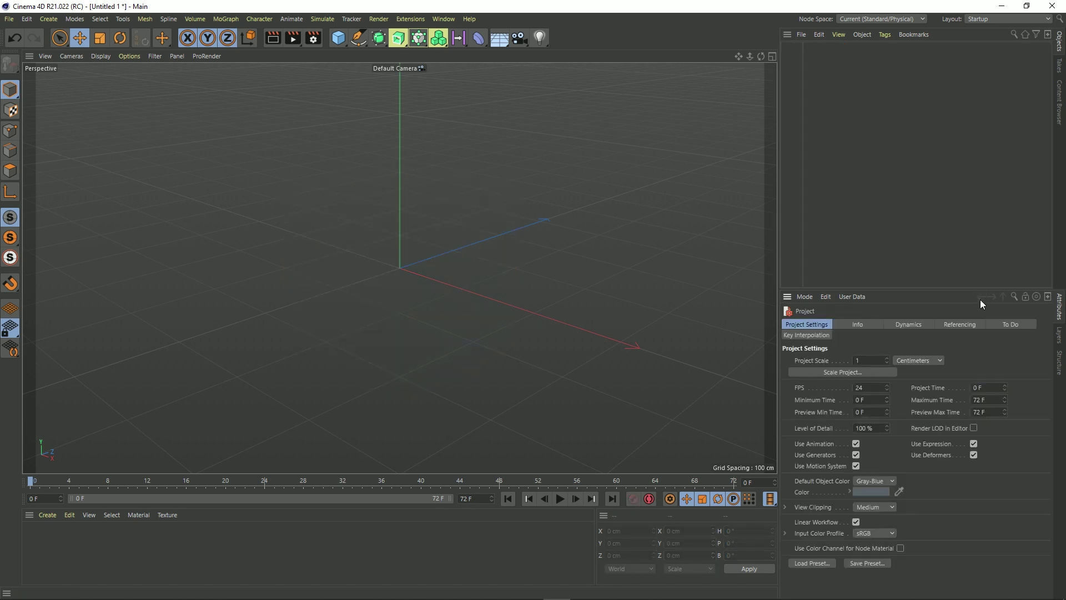
Switch the renderer to Physical in the render settings
double_click(874, 388)
left_click(308, 38)
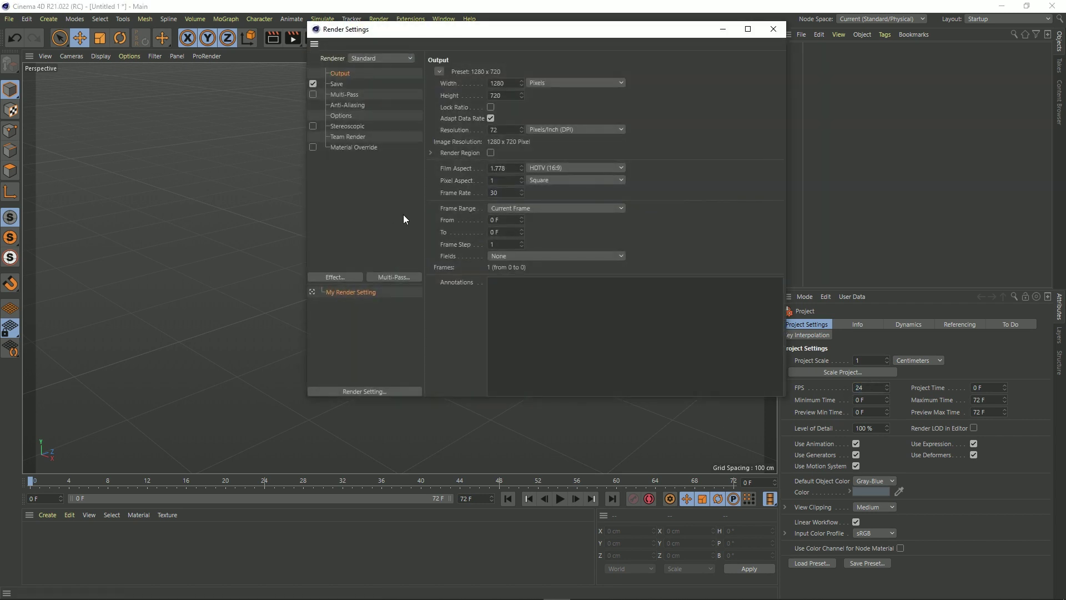
left_click(361, 59)
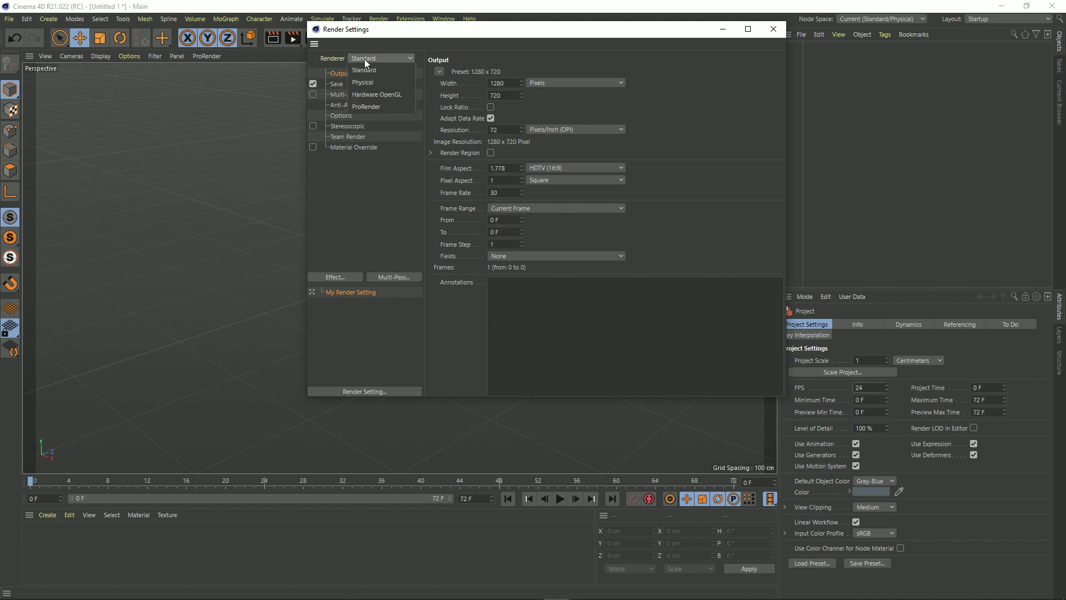
left_click(371, 82)
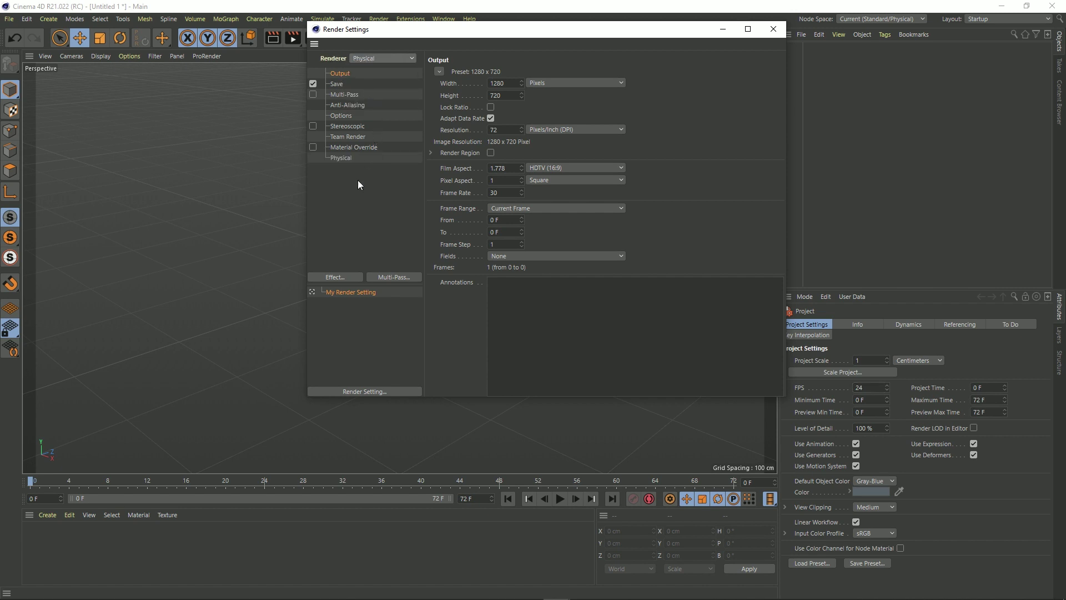
left_click(344, 158)
Set Physical sampling quality to Automatic with a 15% shading error threshold
left_click(577, 176)
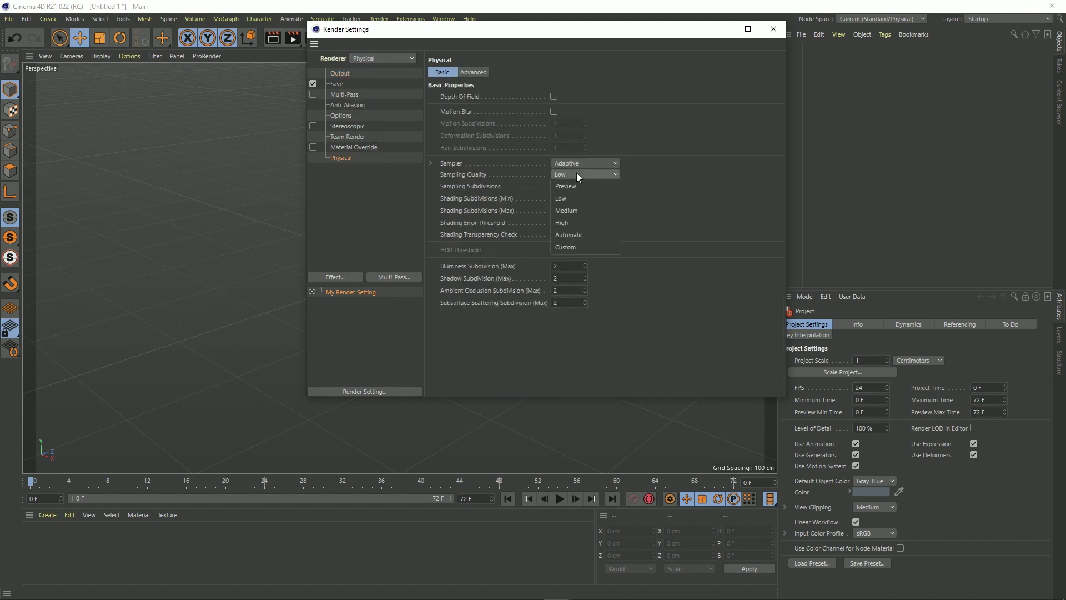
left_click(568, 234)
left_click(575, 222)
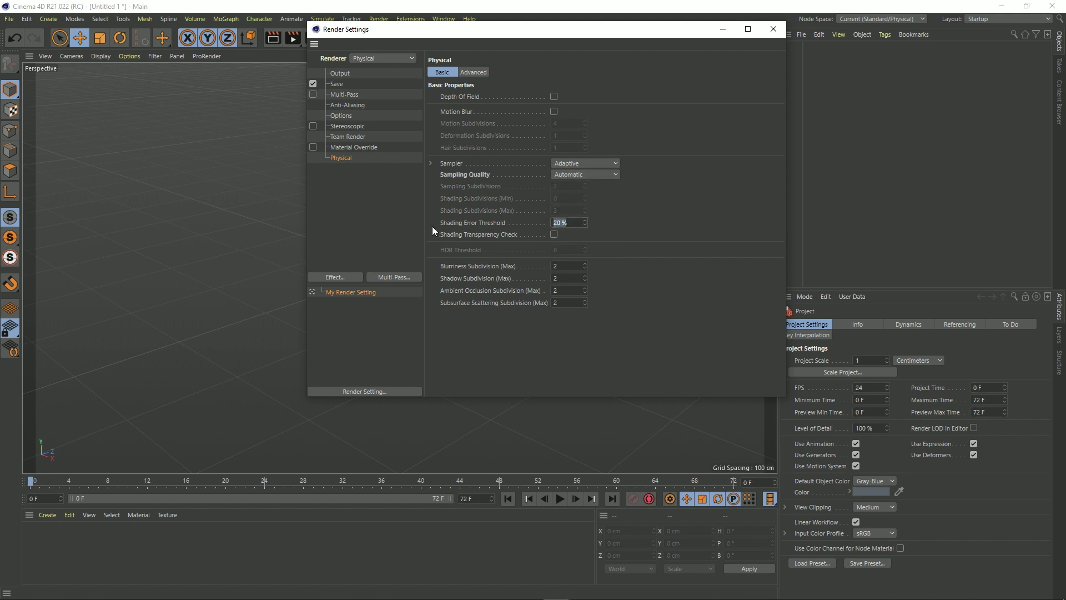
type("15")
key("Return")
left_click(775, 30)
Quit without saving, then reopen the render settings and move the window over the viewport
left_click(1053, 6)
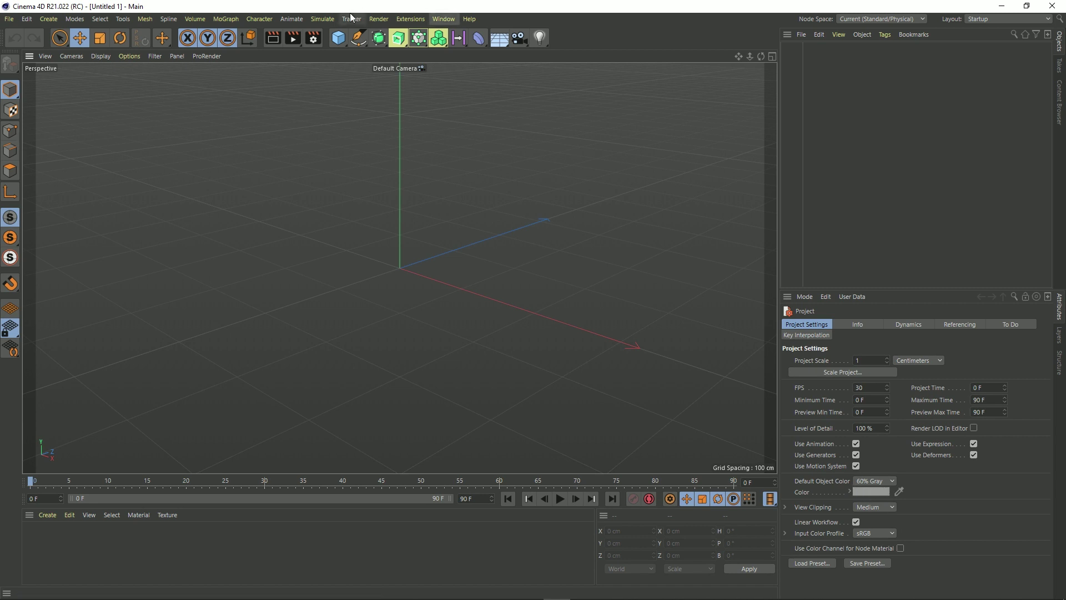
left_click(313, 45)
left_click_drag(393, 34, 286, 83)
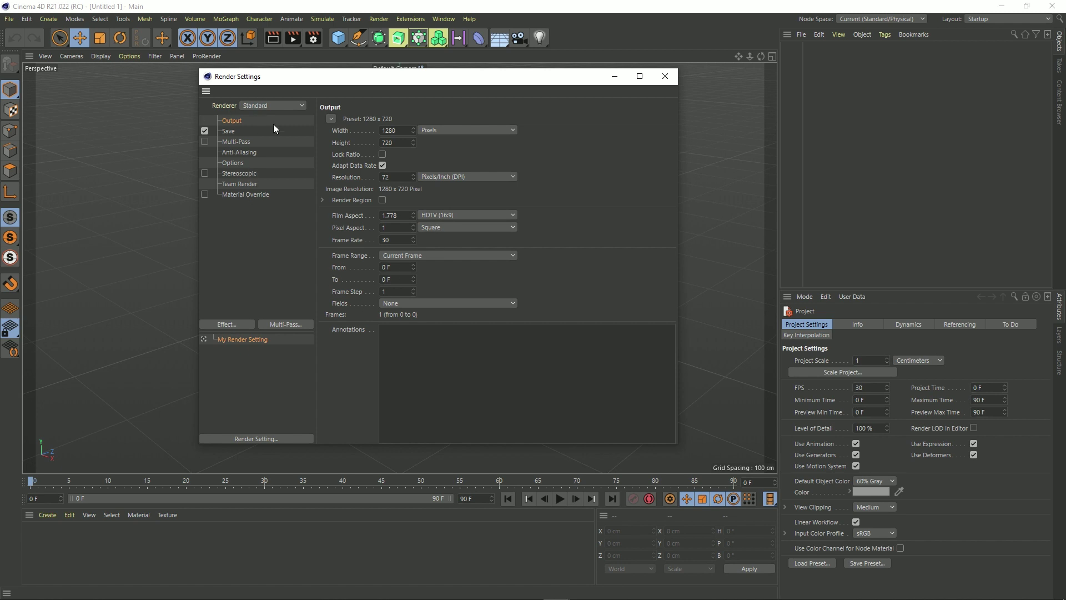
Set the renderer to Physical, view its page, and close the render settings
left_click(287, 106)
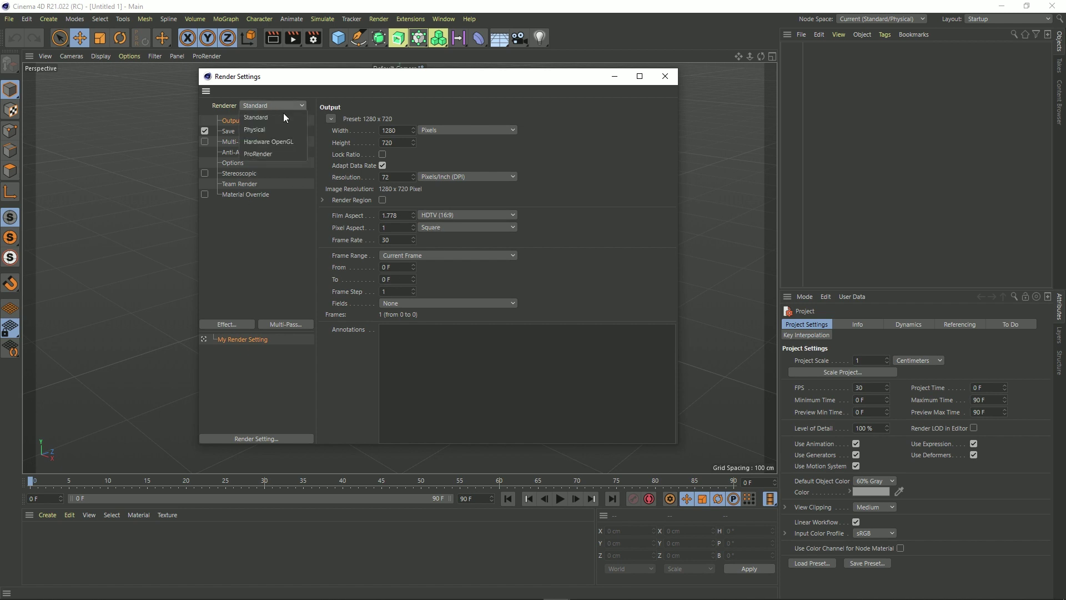
left_click(266, 129)
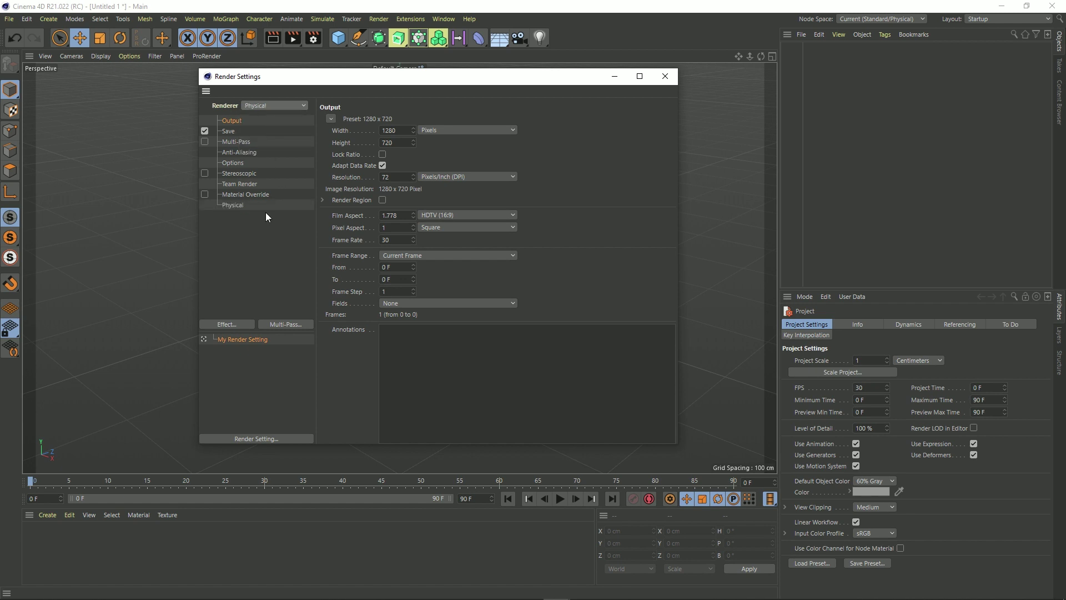
left_click(238, 205)
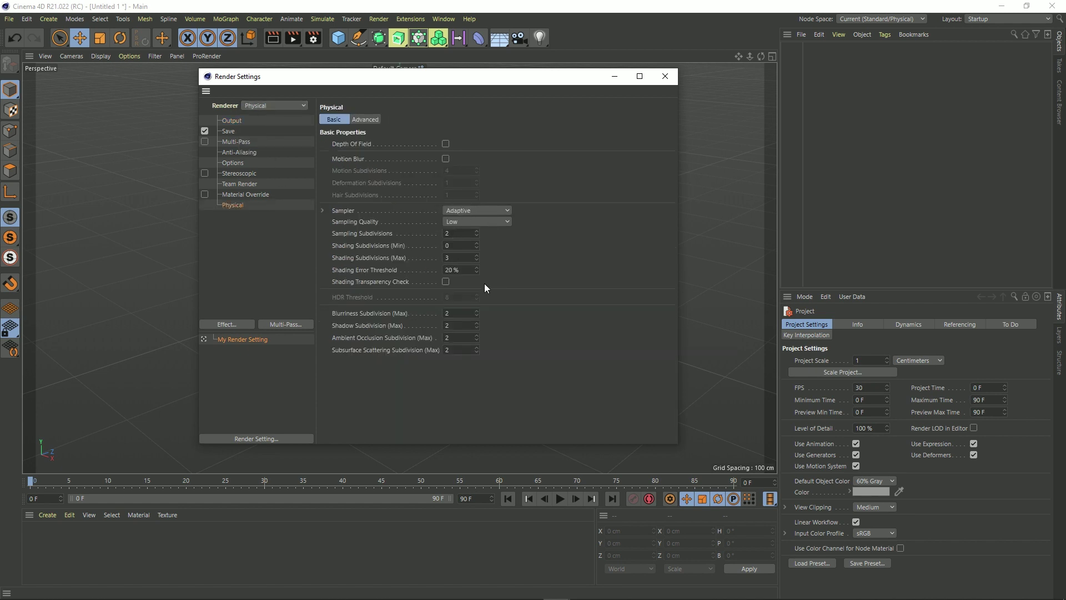
left_click(660, 81)
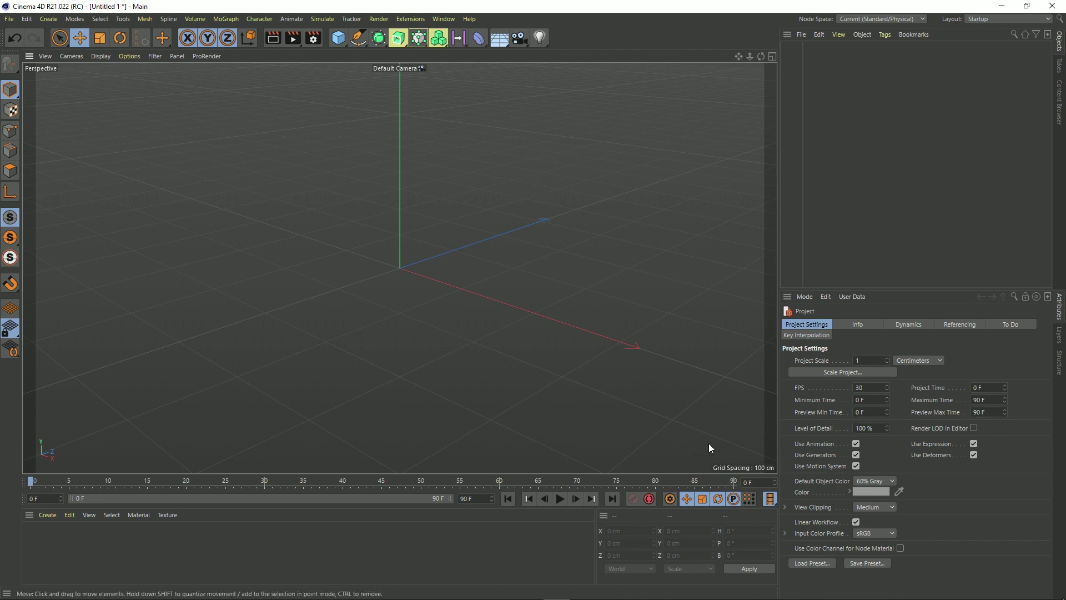
Set the project frame rate to 24 FPS and the default object colour to Gray-Blue
left_click(870, 387)
type("24")
key("Return")
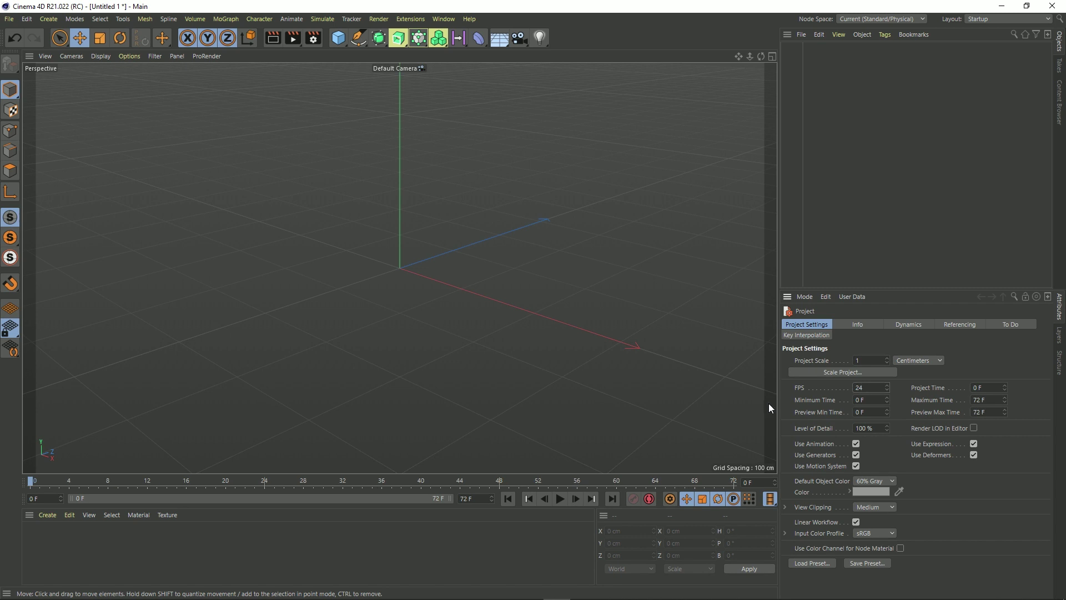
left_click(869, 481)
Give the Physical renderer Automatic sampling quality and a 15% shading error threshold
left_click(314, 38)
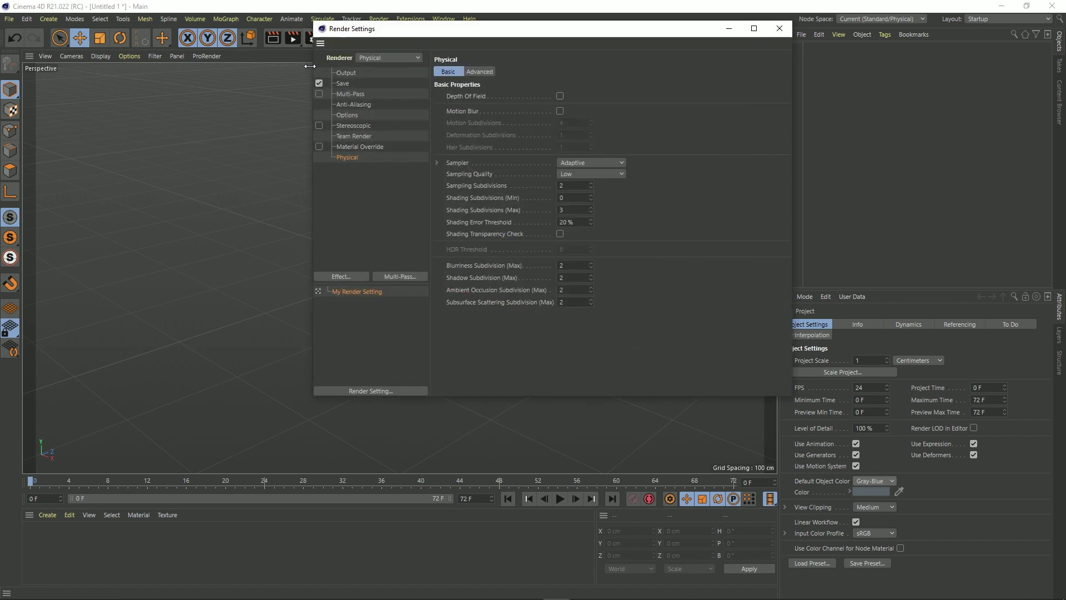
left_click(574, 174)
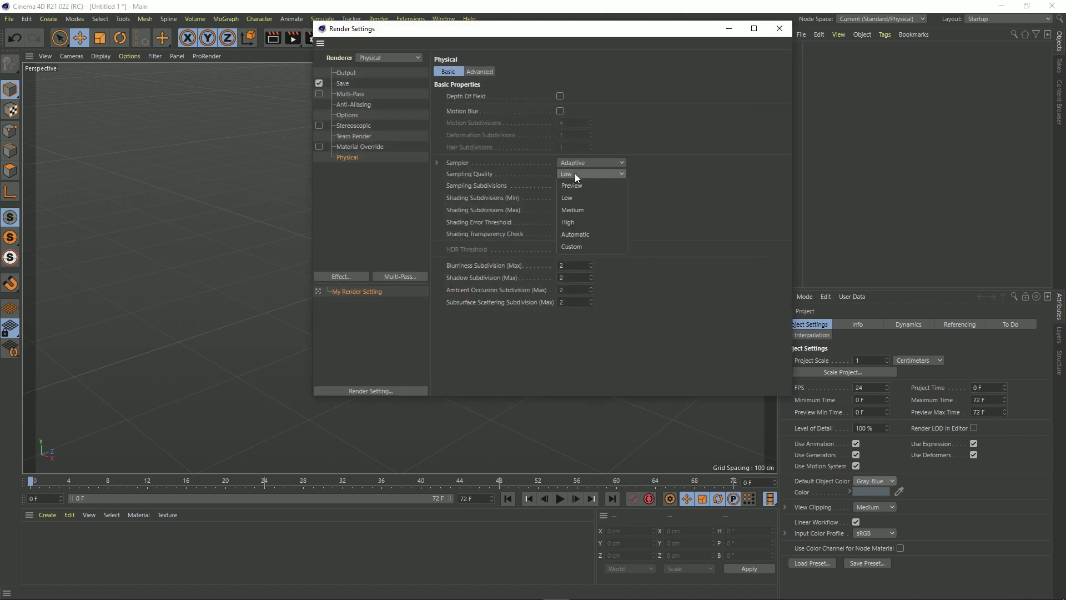
left_click(581, 234)
left_click(570, 222)
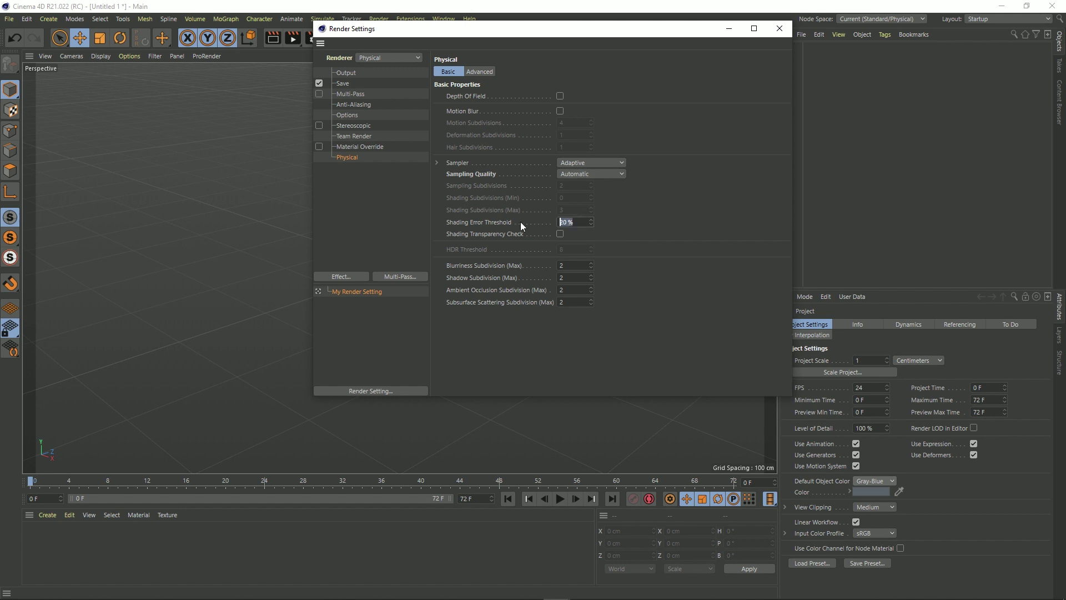
type("15")
key("Return")
Set output frame rate to 24 and apply the Film/Video HDTV 1080 24 preset (1920x1080)
left_click(346, 73)
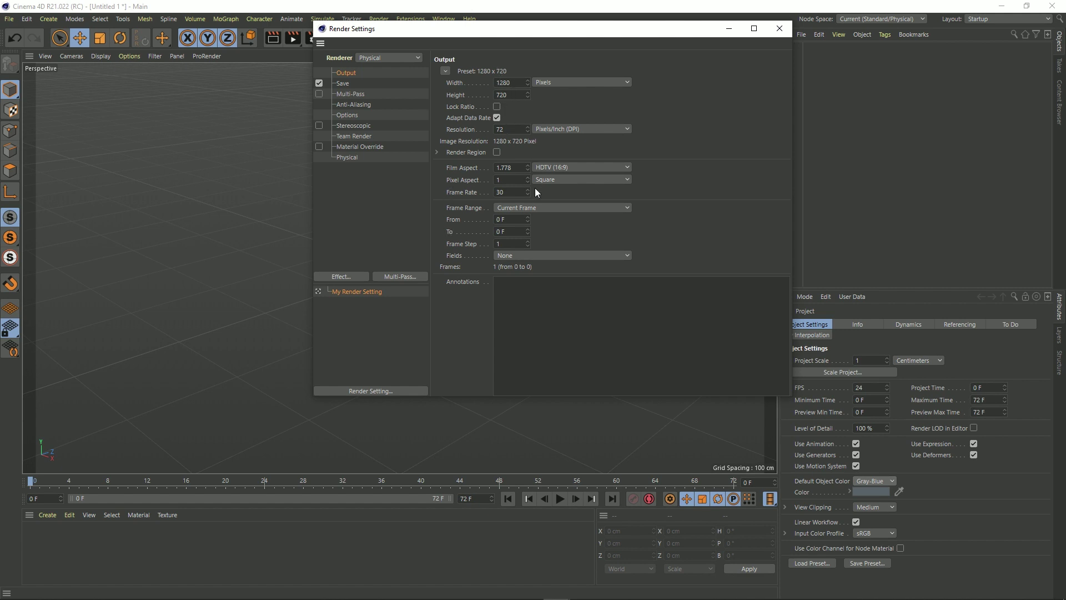
double_click(517, 192)
type("24")
key("Return")
left_click(445, 71)
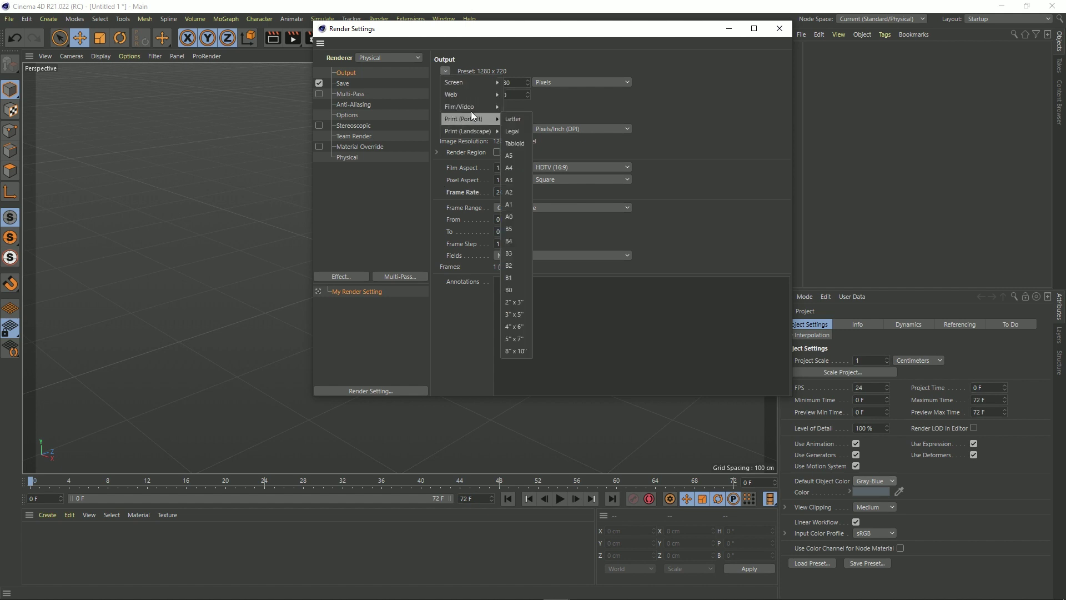
mouse_move(471, 107)
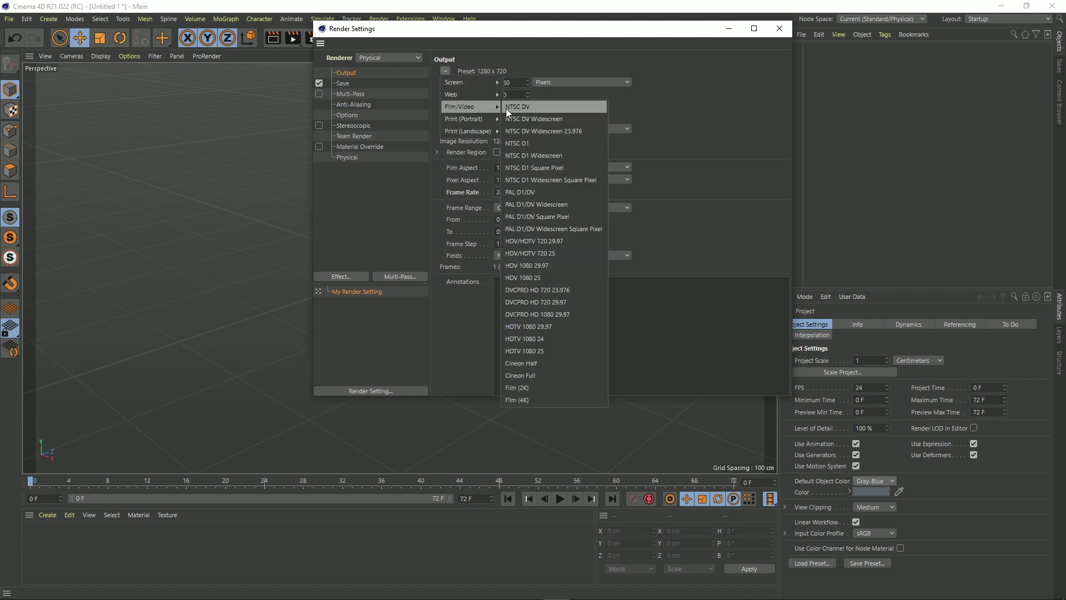
left_click(526, 339)
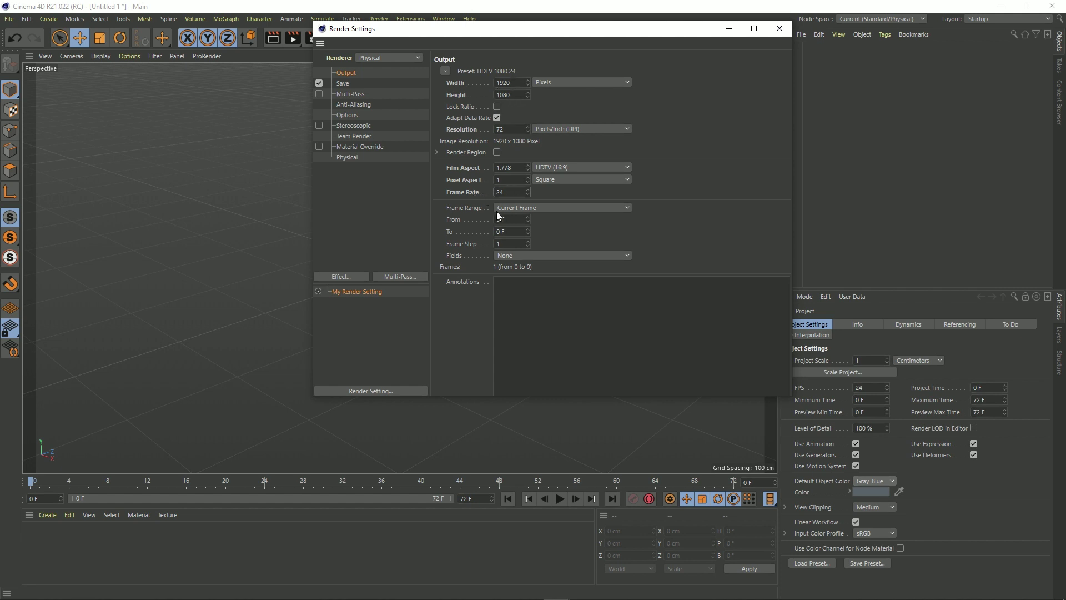
left_click(346, 158)
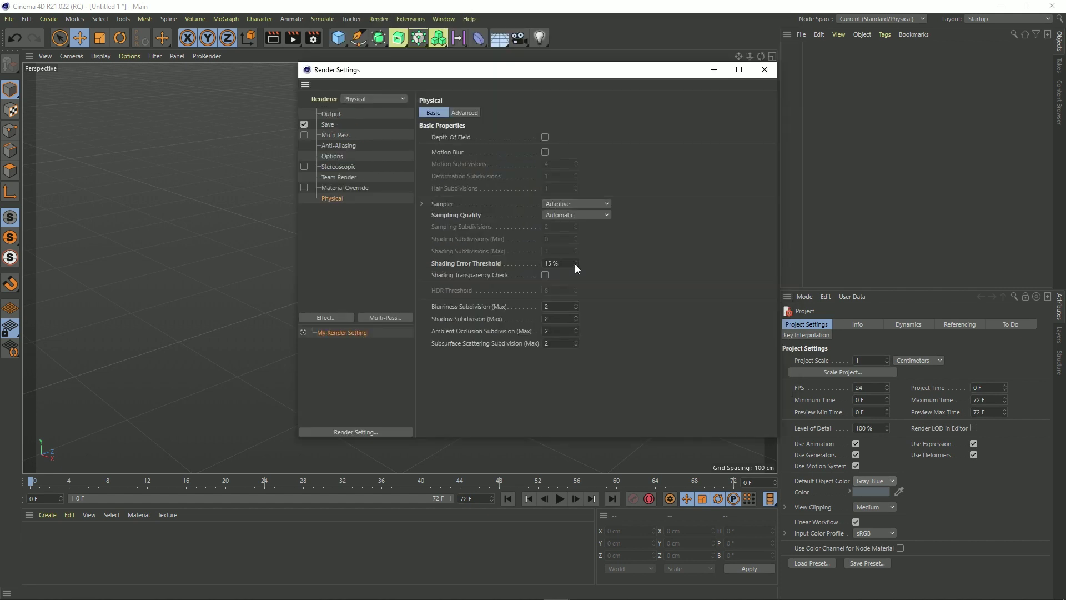
left_click(765, 71)
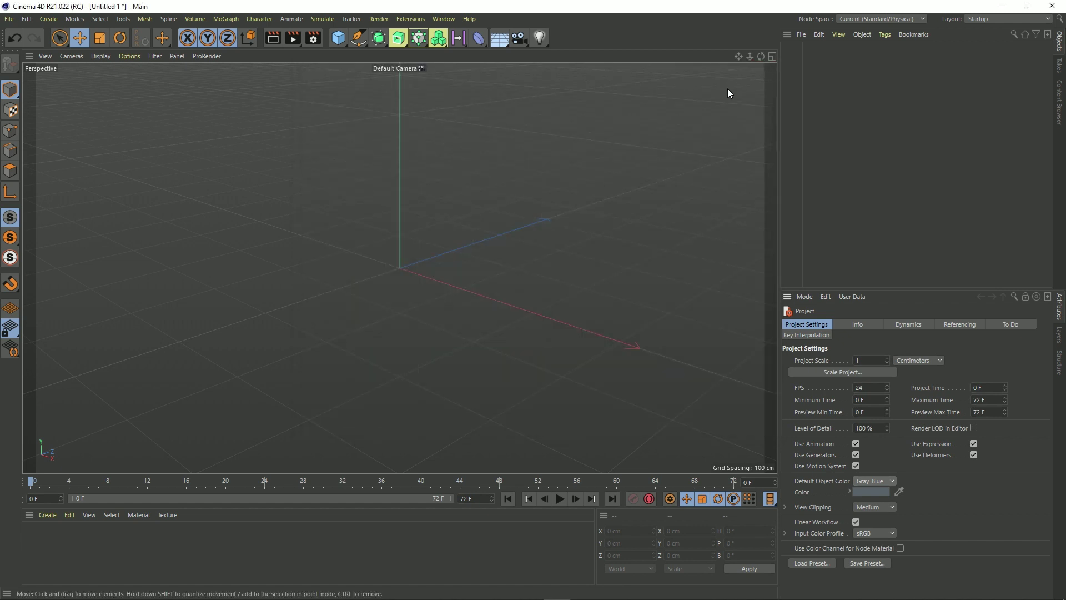
Open Edit > Preferences, centre the dialog, and launch Open Preferences Folder in File Explorer
left_click(25, 18)
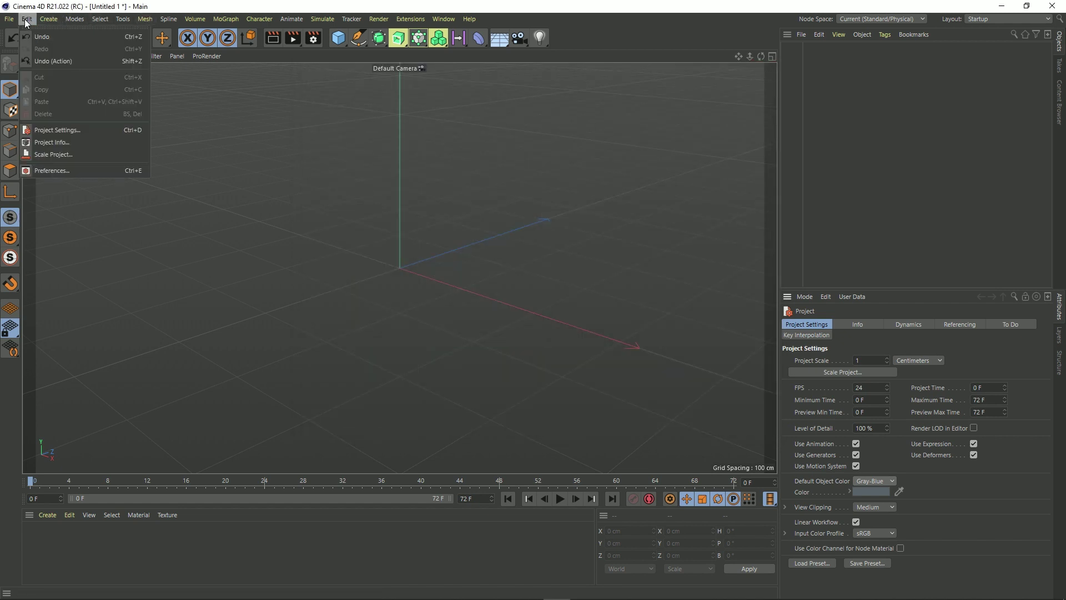
left_click(47, 171)
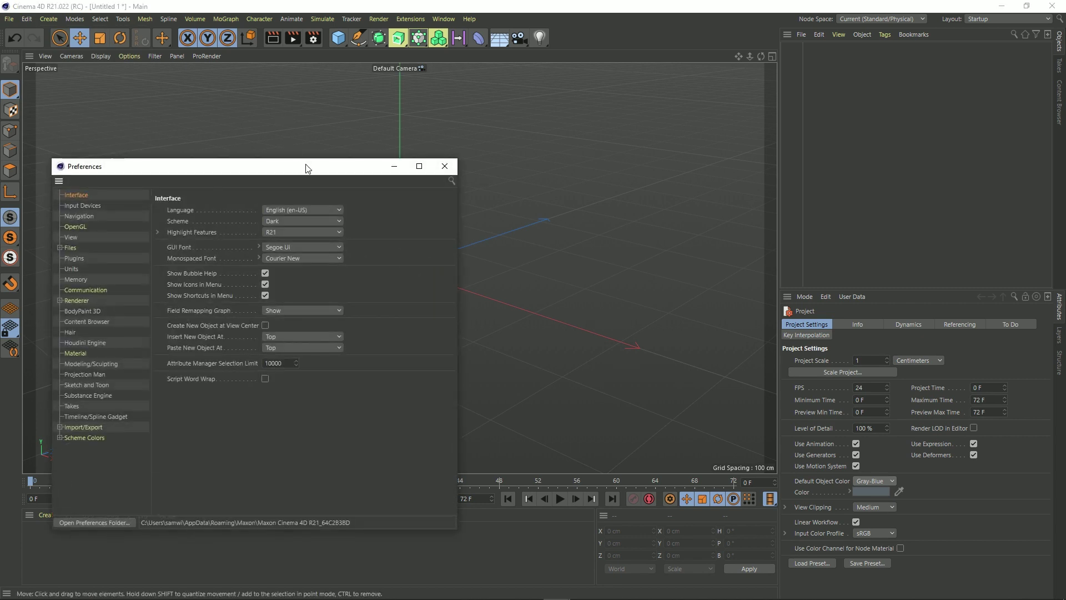
left_click_drag(305, 168, 559, 72)
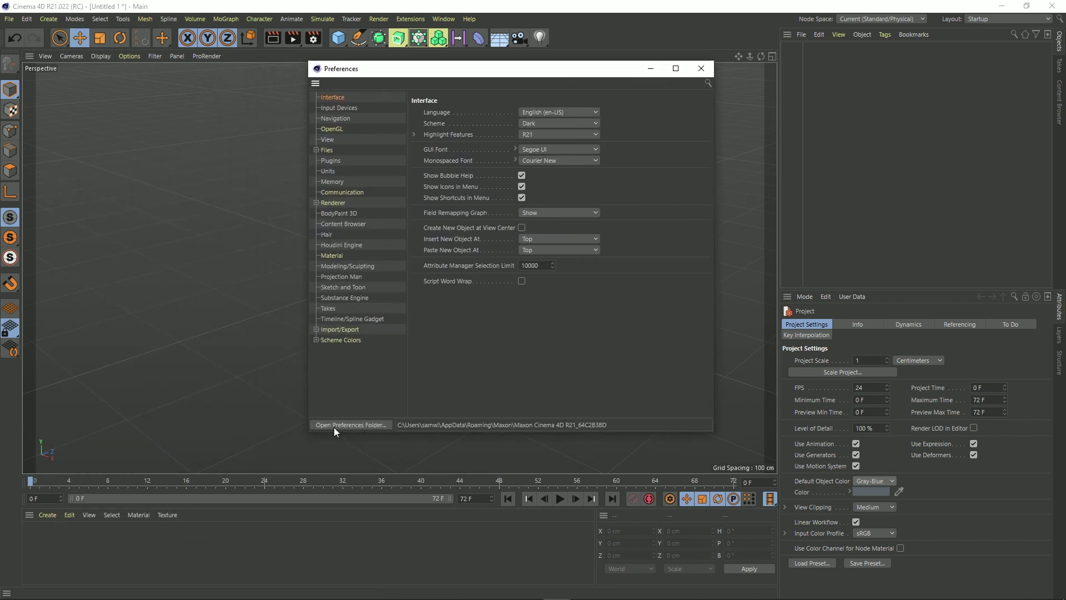
left_click(356, 426)
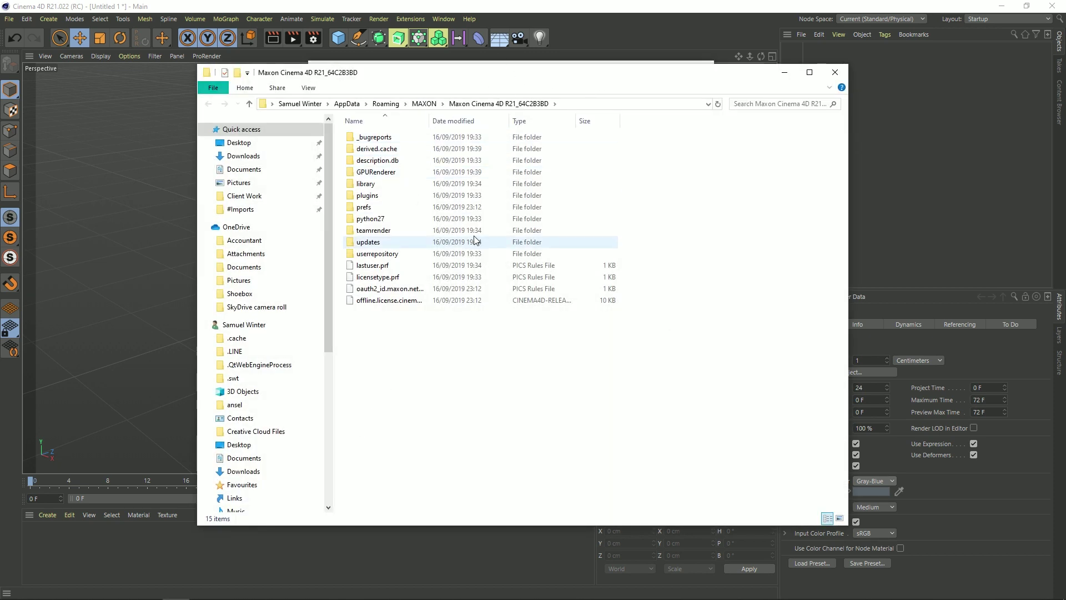
Reveal the full path of the Maxon Cinema 4D R21_64C2B3BD folder in the address bar
left_click(586, 103)
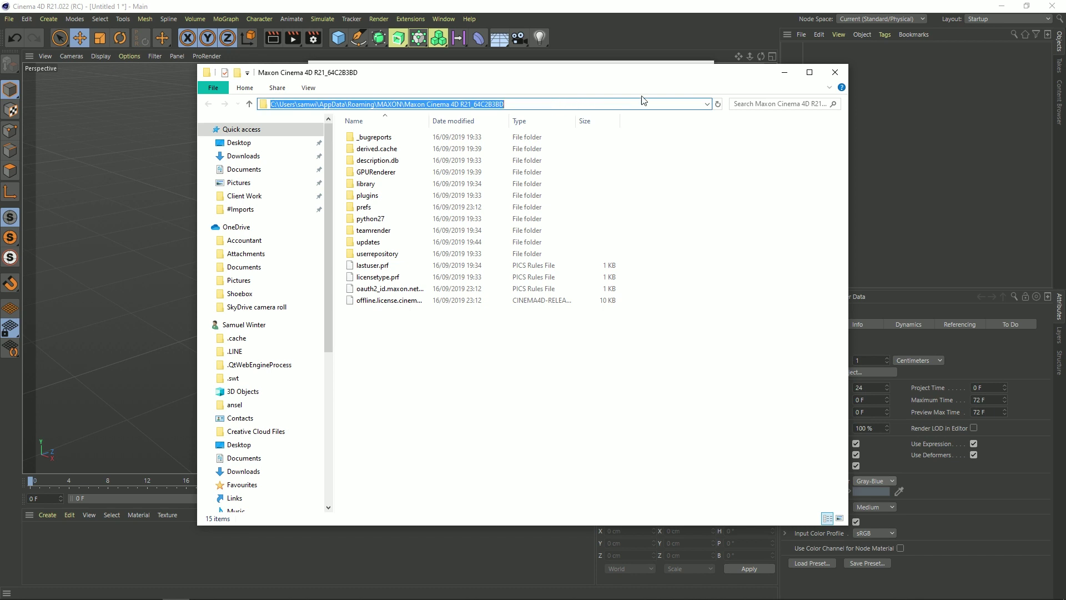
Close the folder window and Preferences, then start Save Project As in the preferences folder
left_click(835, 73)
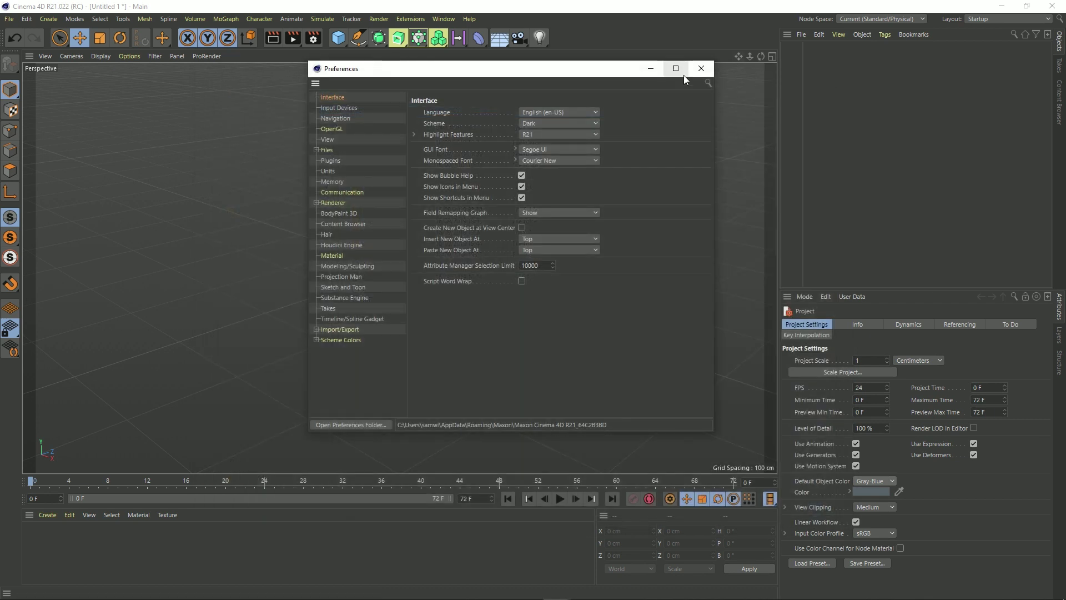
left_click(701, 68)
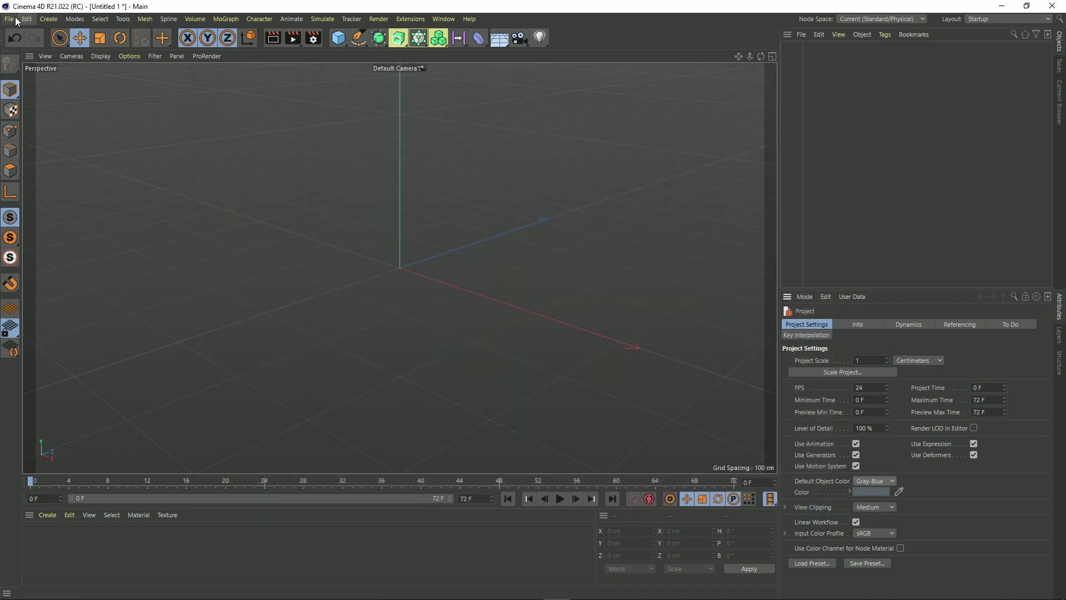
left_click(9, 19)
left_click(43, 129)
left_click(564, 83)
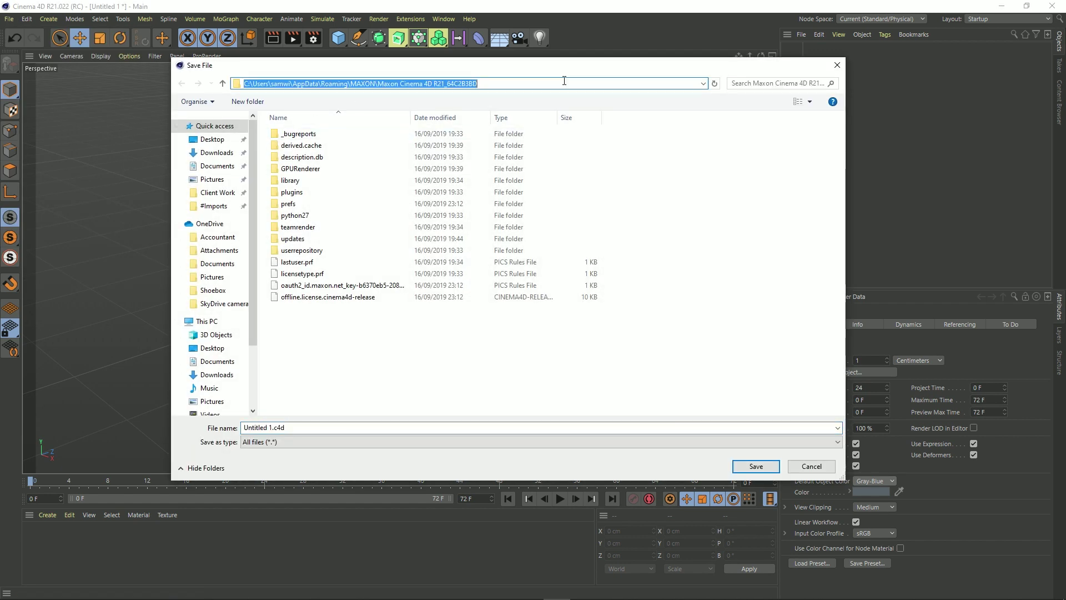
left_click(564, 80)
key("Escape")
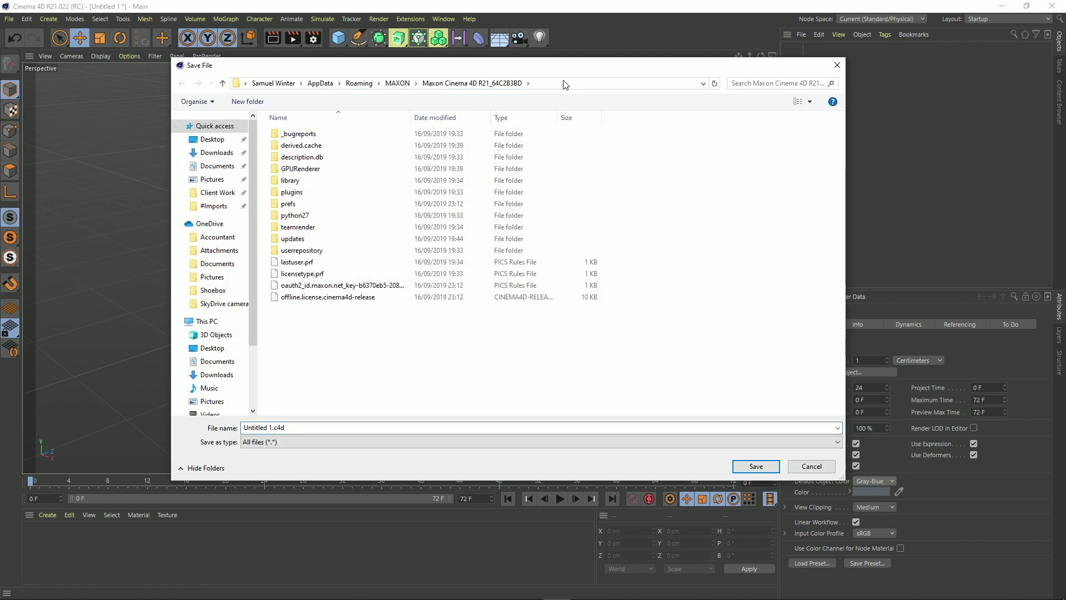
Rename the file from Untitled 1 to New
left_click(271, 428)
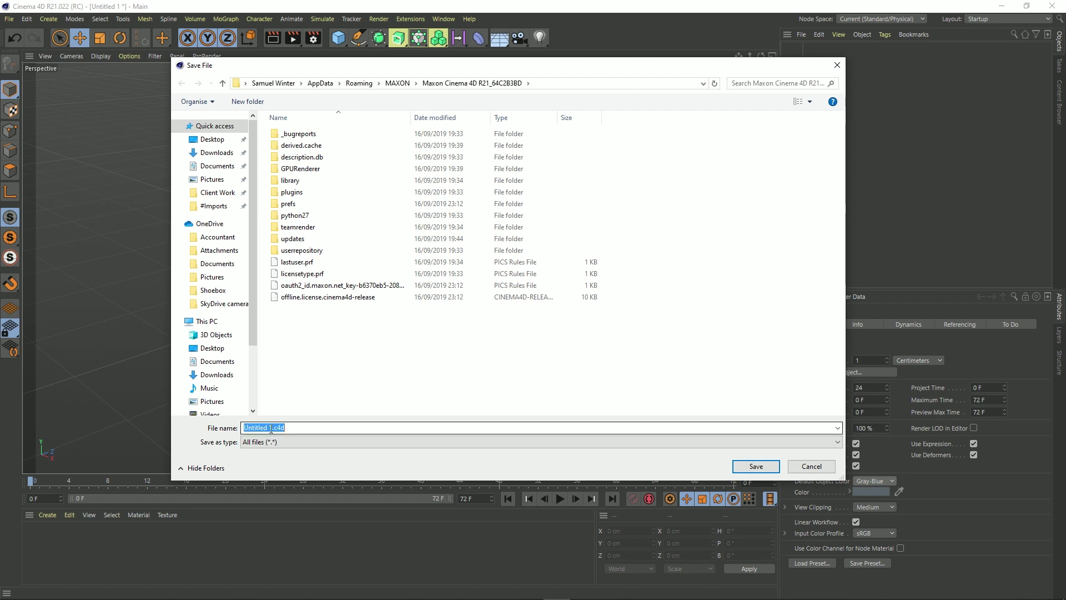
left_click(270, 428)
key("BackSpace")
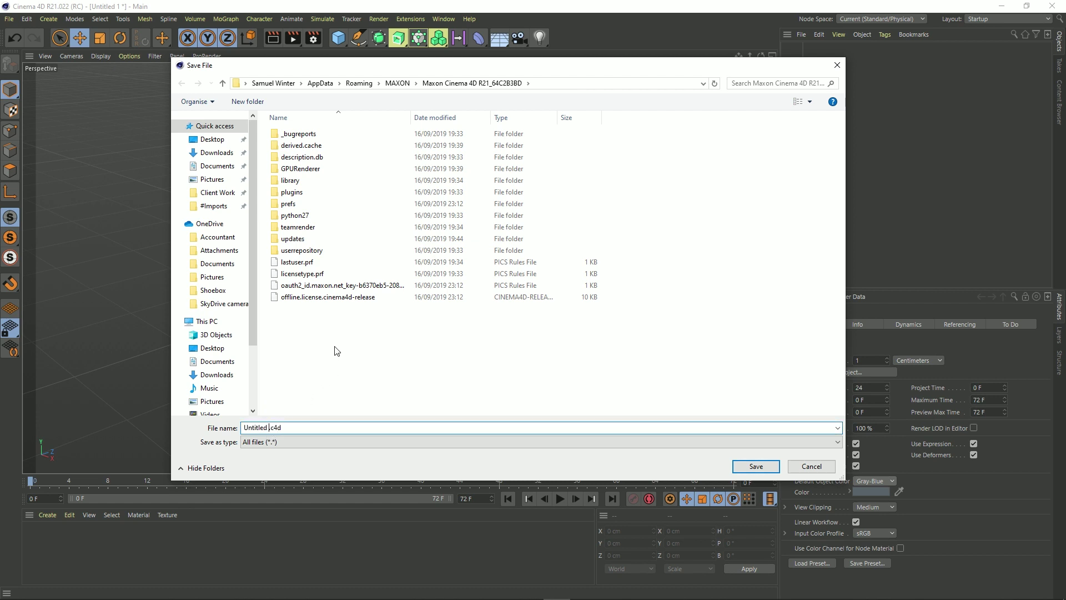
key("BackSpace")
key("BackSpace")
key("BackSpace")
key("BackSpace")
key("BackSpace")
key("BackSpace")
key("BackSpace")
key("BackSpace")
key("BackSpace")
type("New")
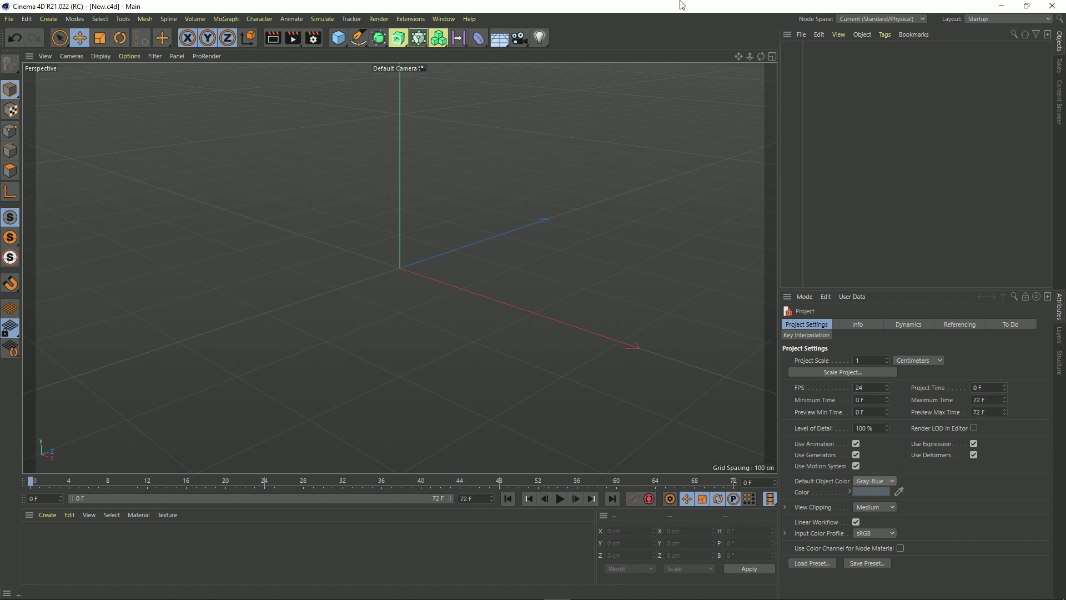
Quit Cinema 4D and relaunch it from the taskbar
left_click(1051, 8)
mouse_move(555, 597)
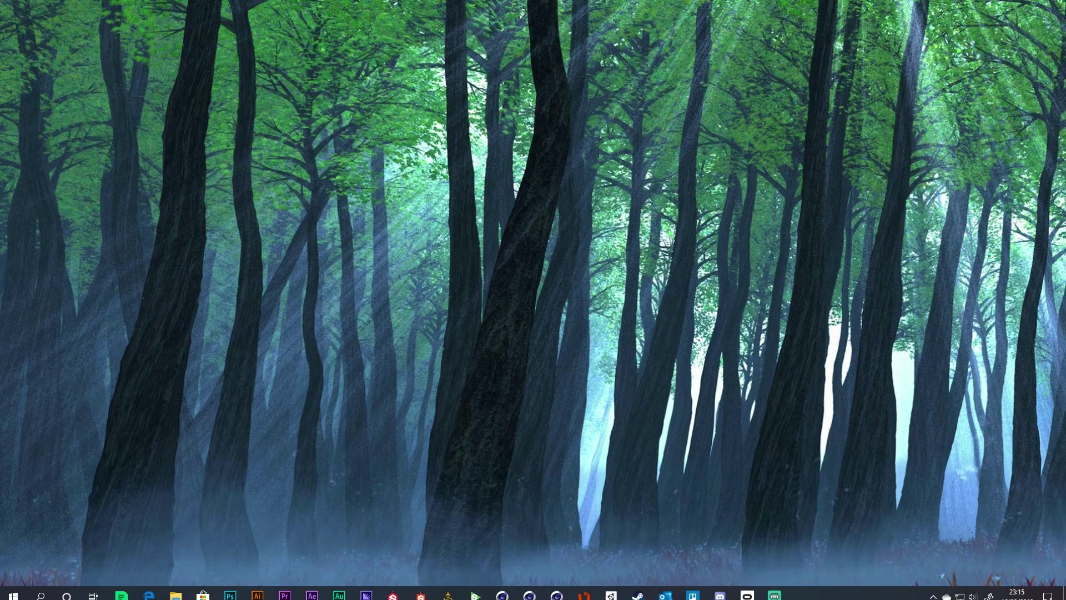
left_click(556, 589)
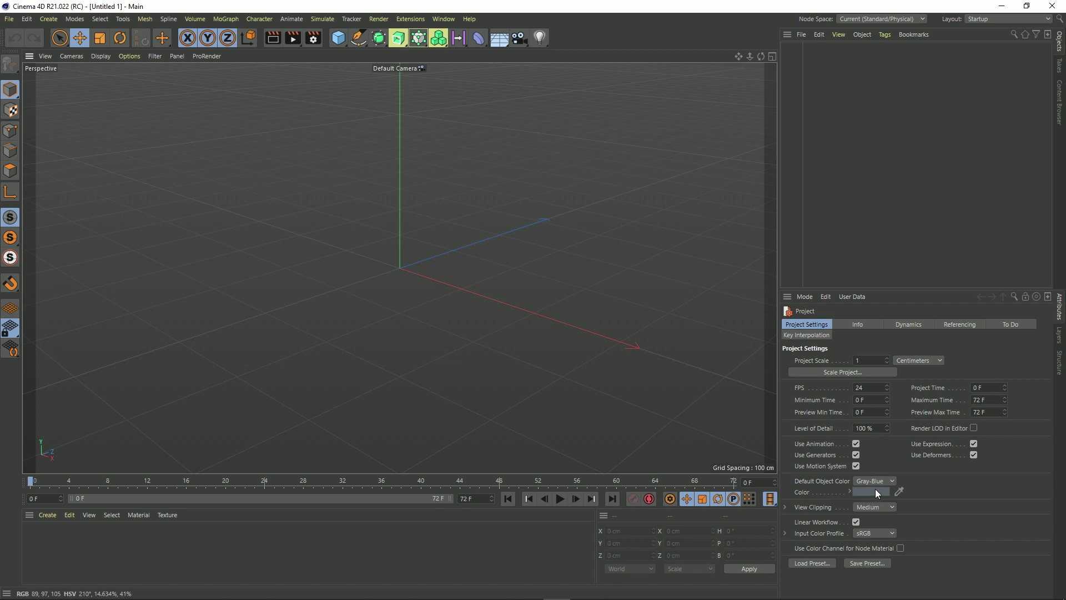
Review Render Settings: Physical renderer and HDTV 1080 24 output at 1920×1080, 24 fps
left_click(314, 37)
left_click_drag(401, 27, 342, 86)
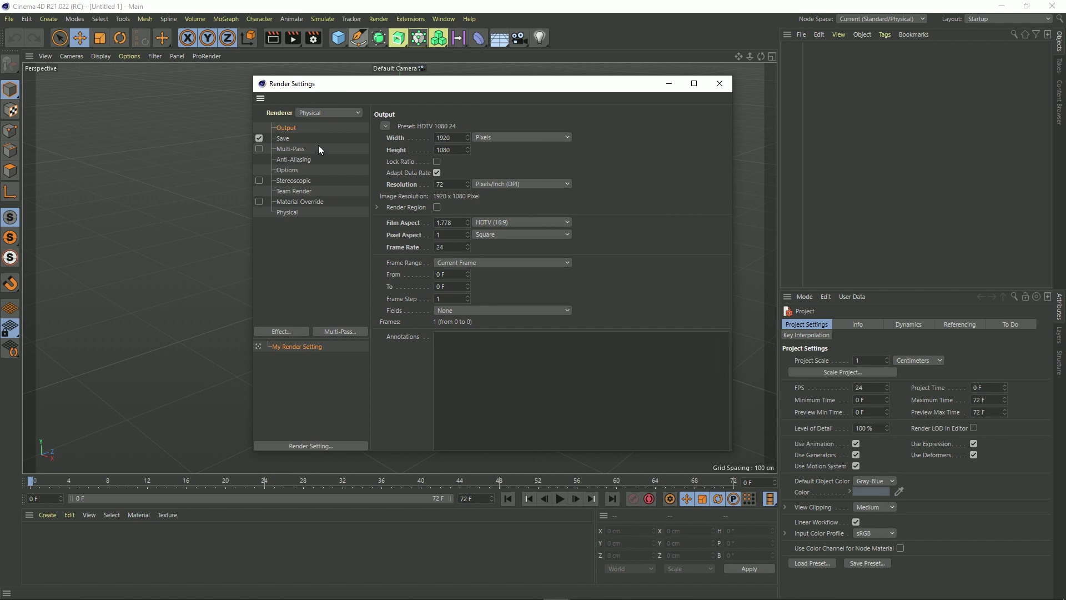
left_click(288, 212)
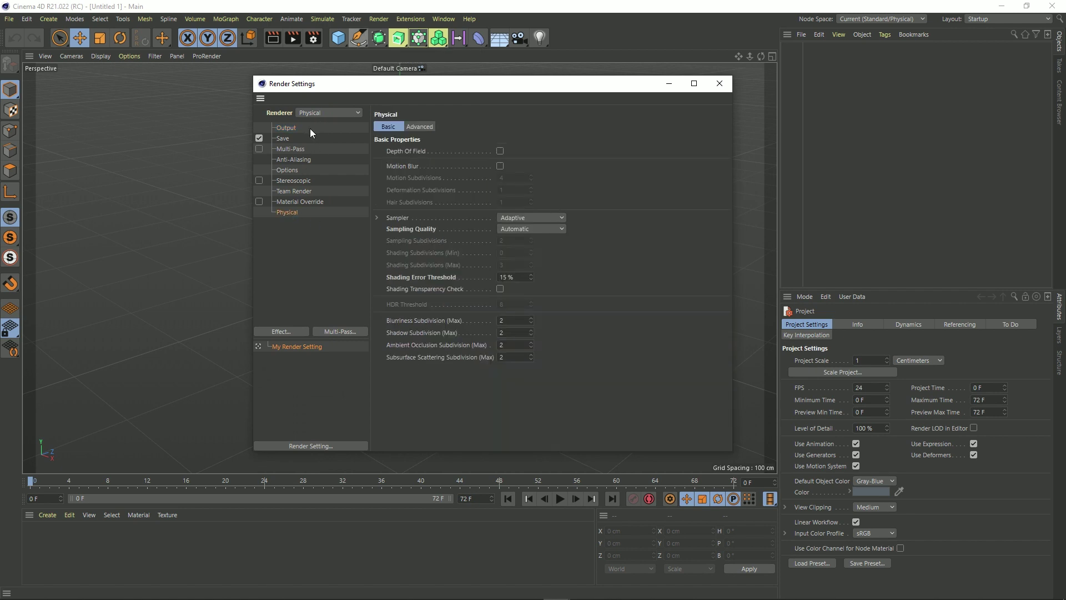
left_click(286, 129)
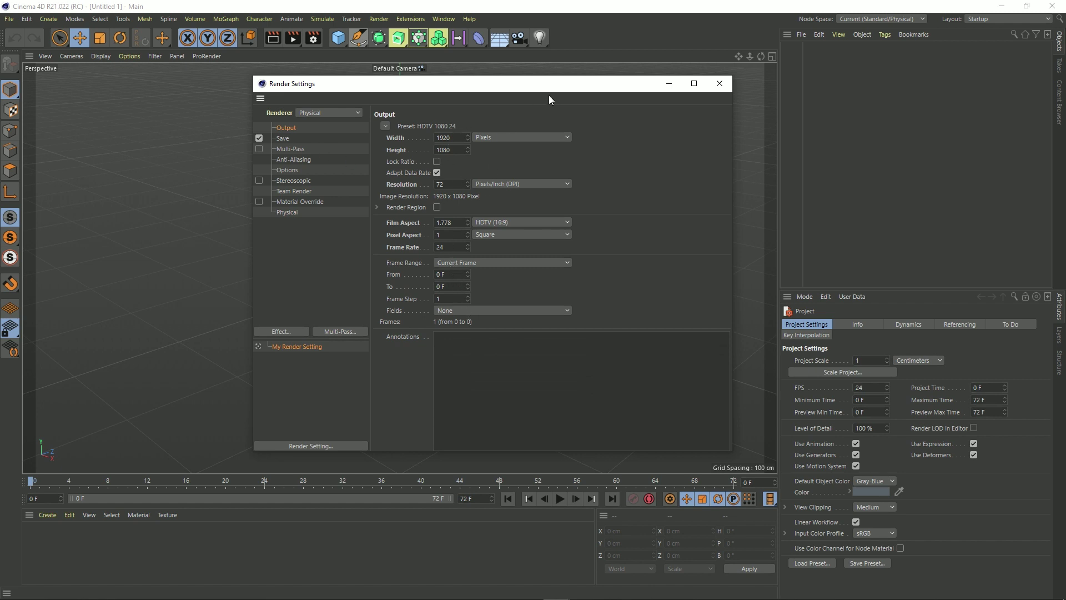
left_click_drag(595, 87, 611, 83)
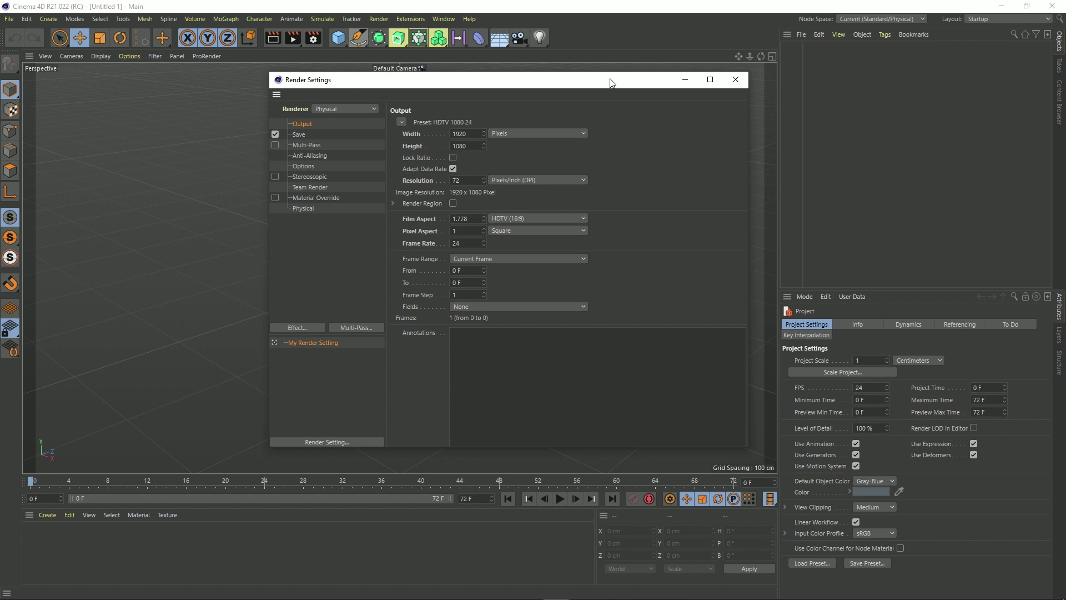
Close Render Settings and check in the Save dialog that New.c4d exists, cancelling without saving
left_click(736, 80)
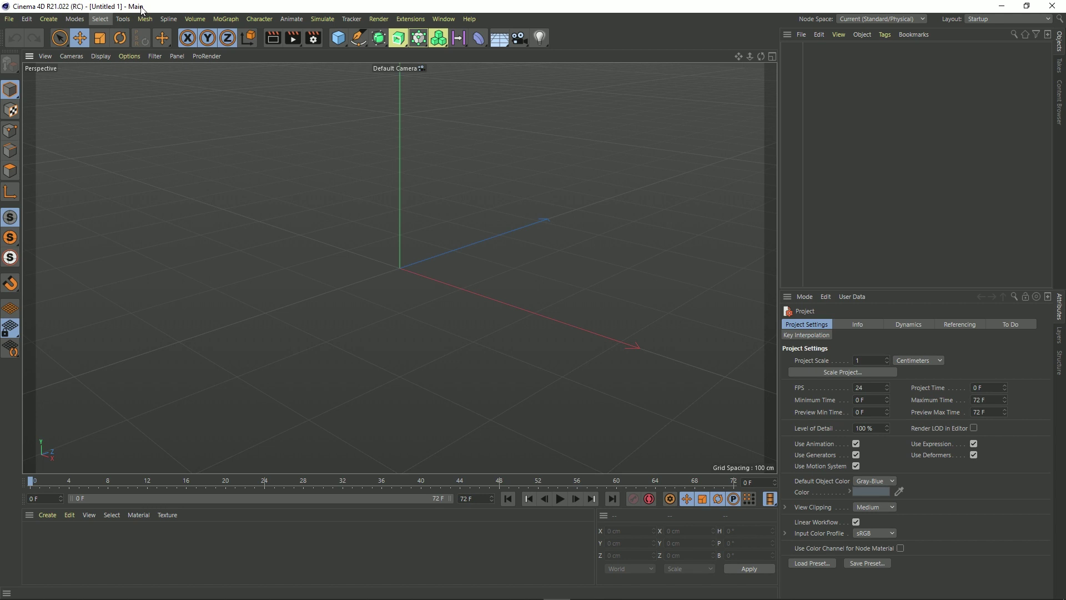
left_click(9, 19)
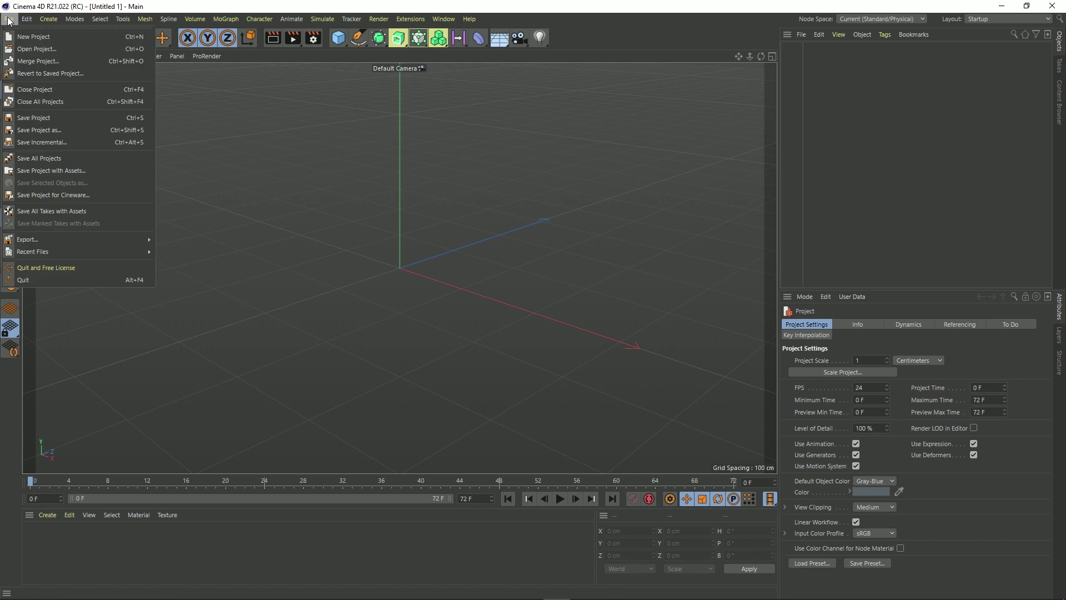
left_click(41, 118)
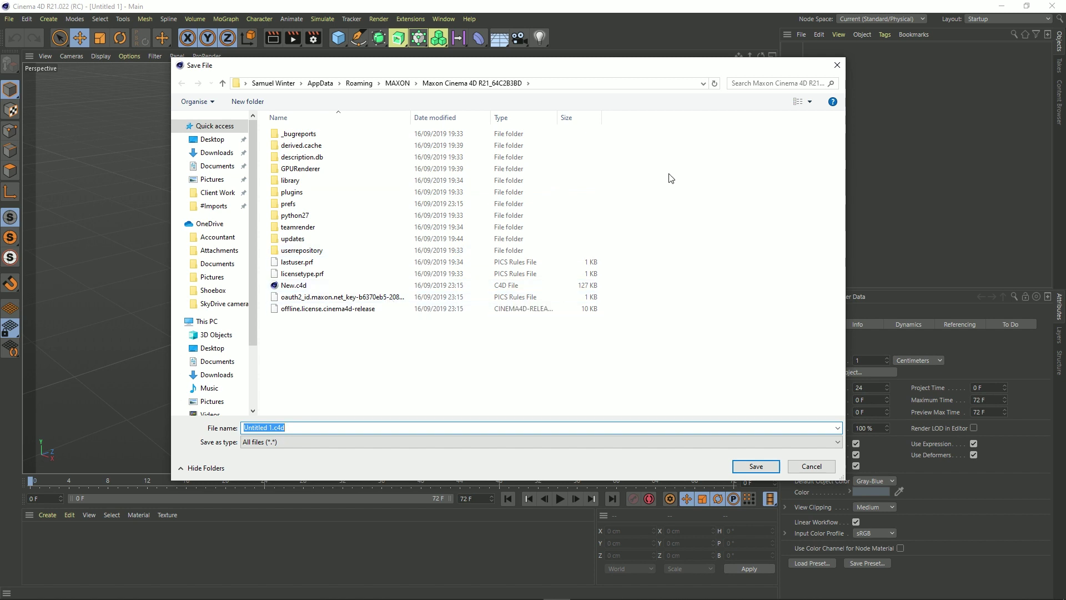
left_click(806, 467)
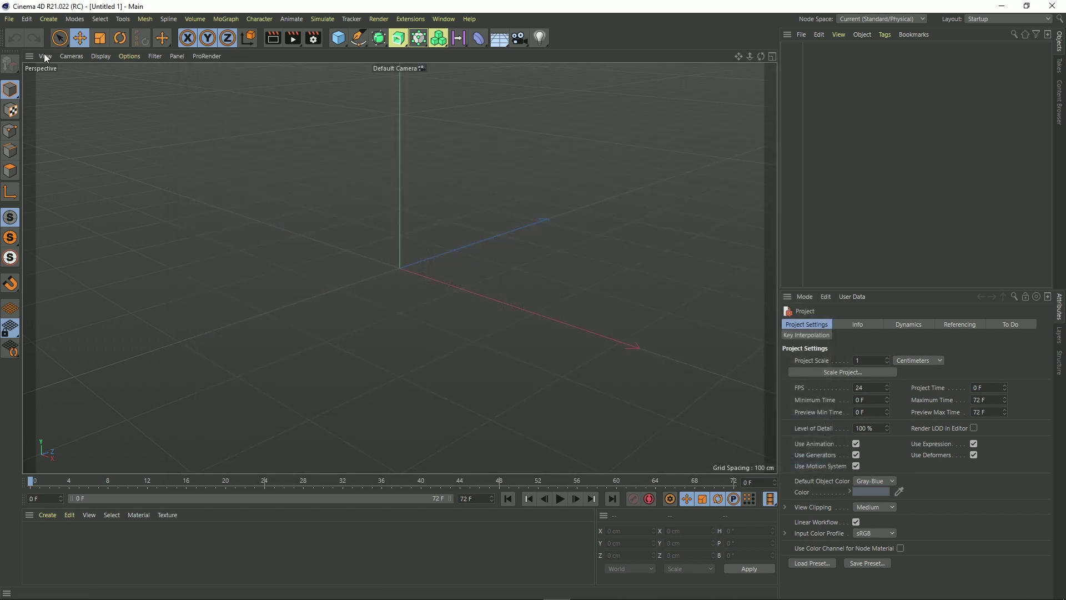
left_click(10, 20)
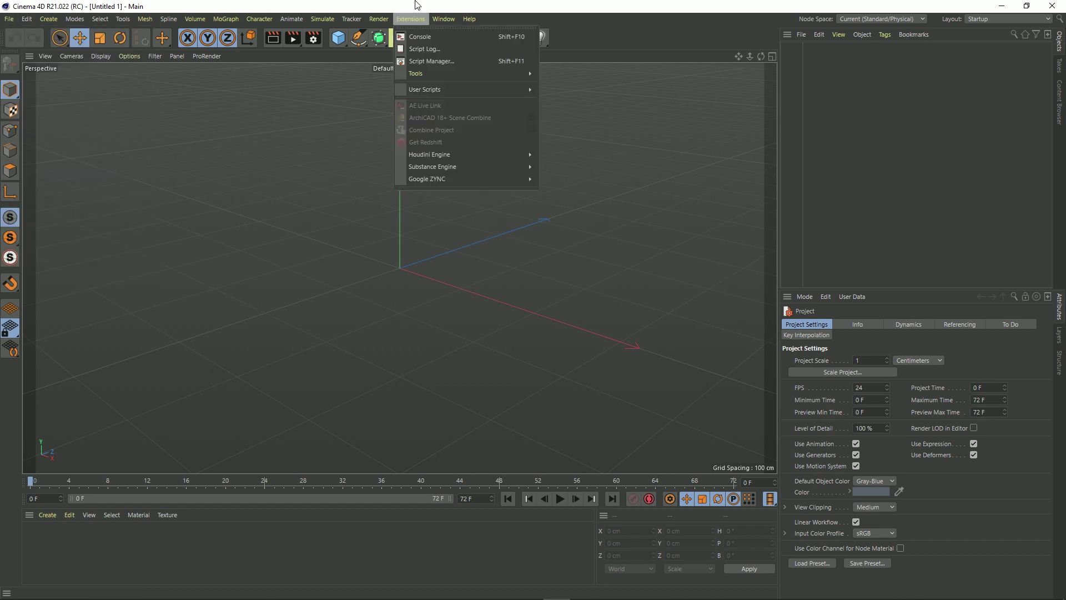
left_click(411, 19)
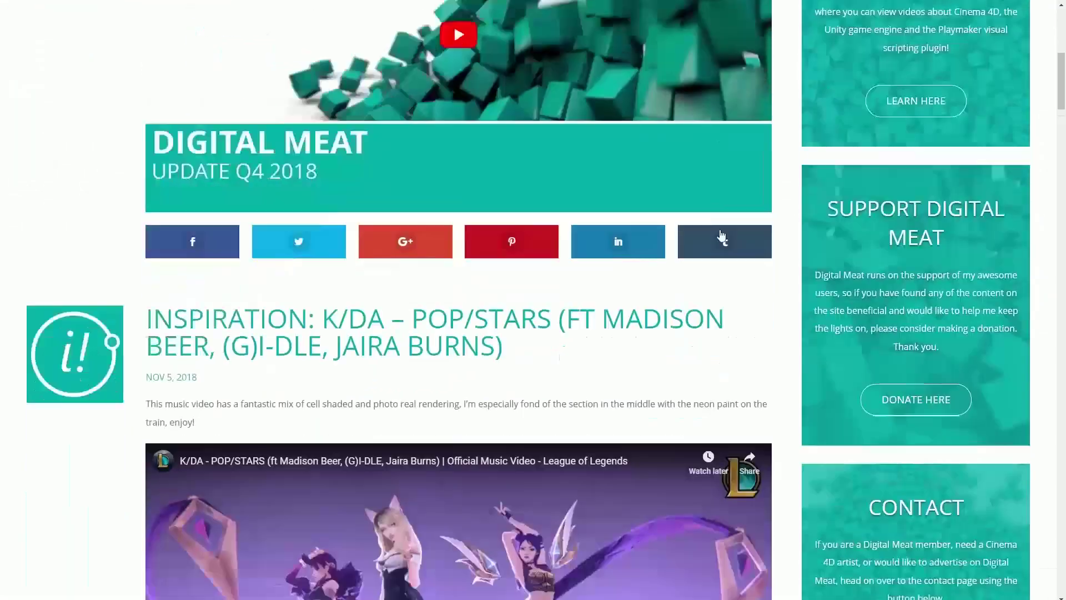
Scroll down to the £5, £10 and £25 donation tiers and the donation form
scroll(721, 235, "down", 20)
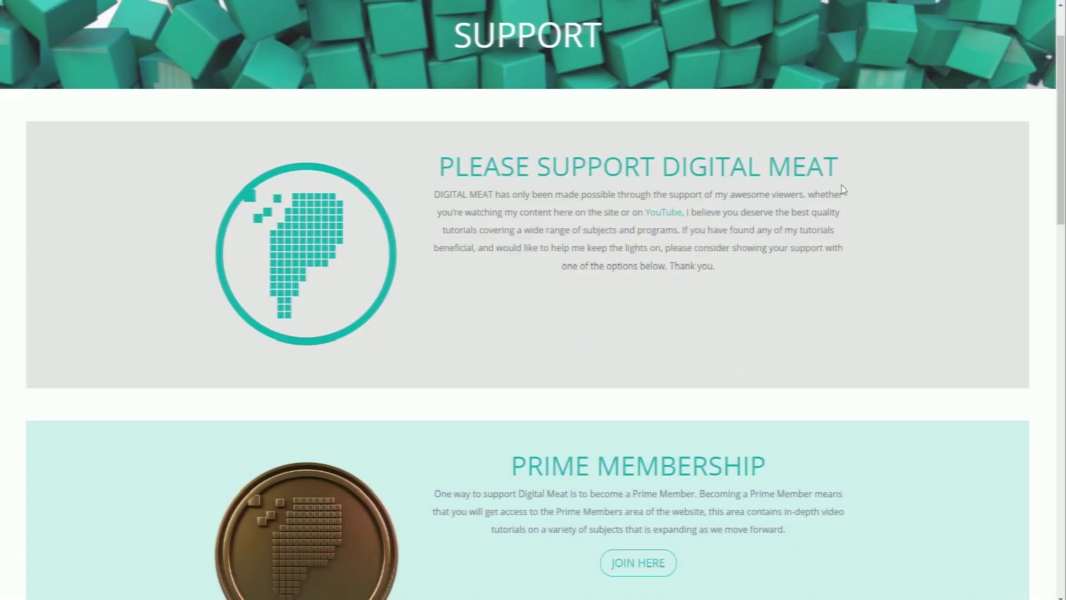
scroll(843, 189, "down", 10)
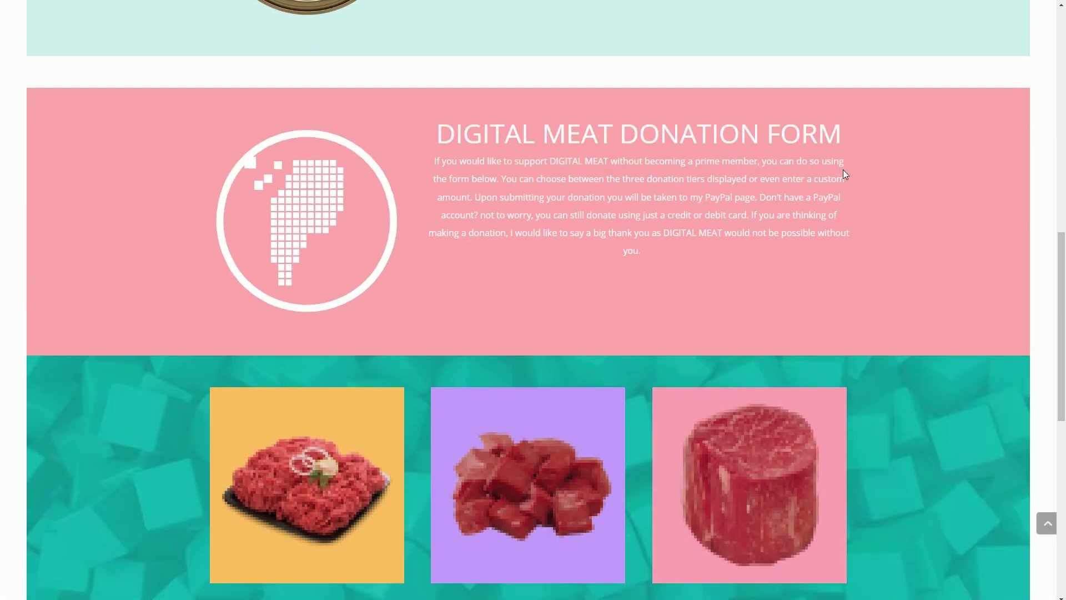
scroll(843, 174, "down", 8)
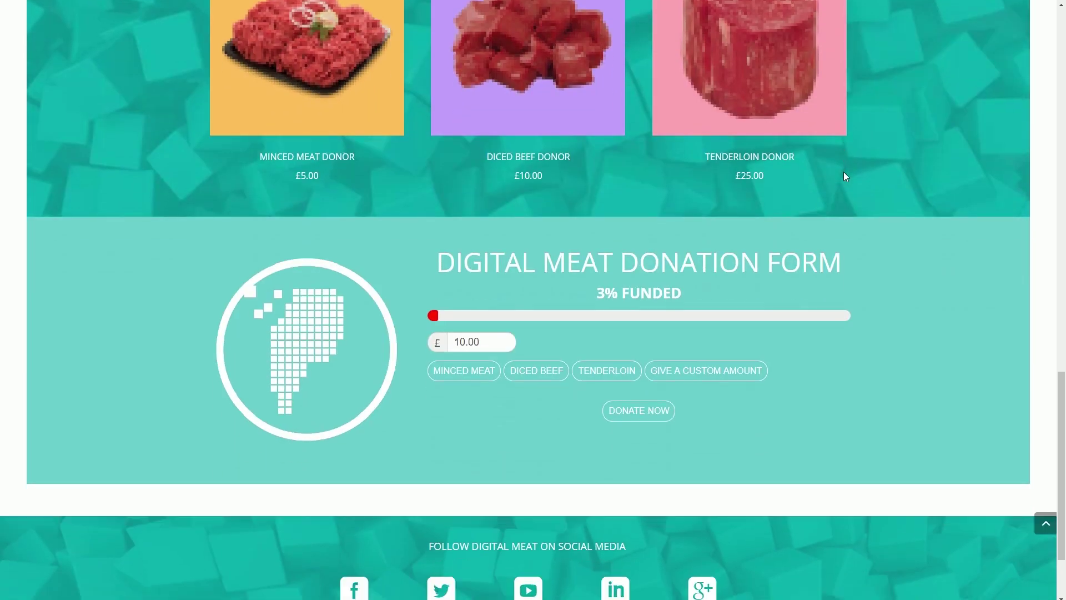